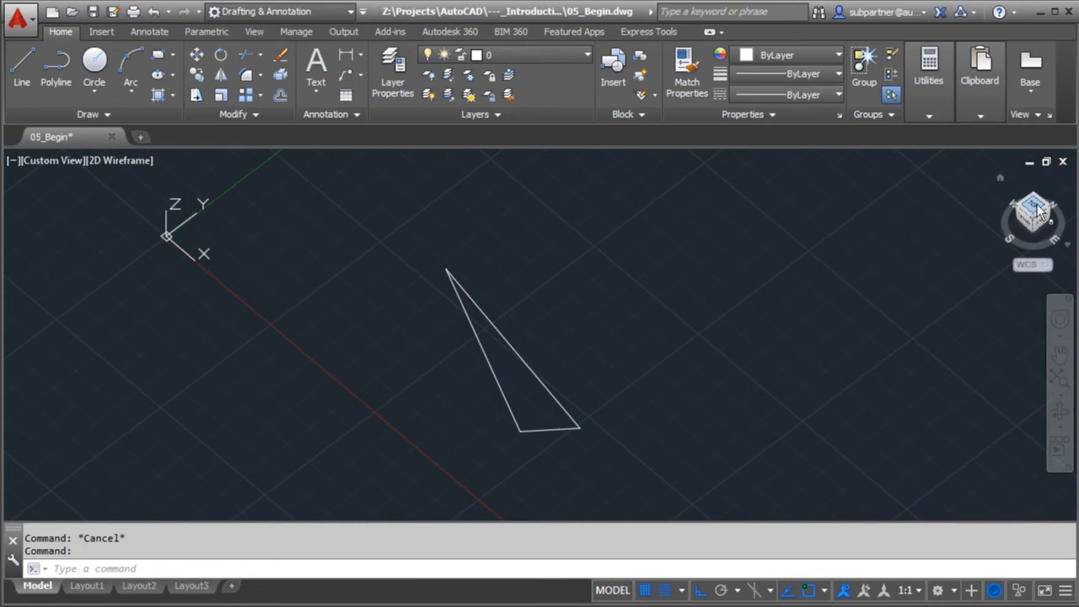
Orient the drawing to the Top view with north up, leaving empty space beside the triangle.
left_click(1035, 207)
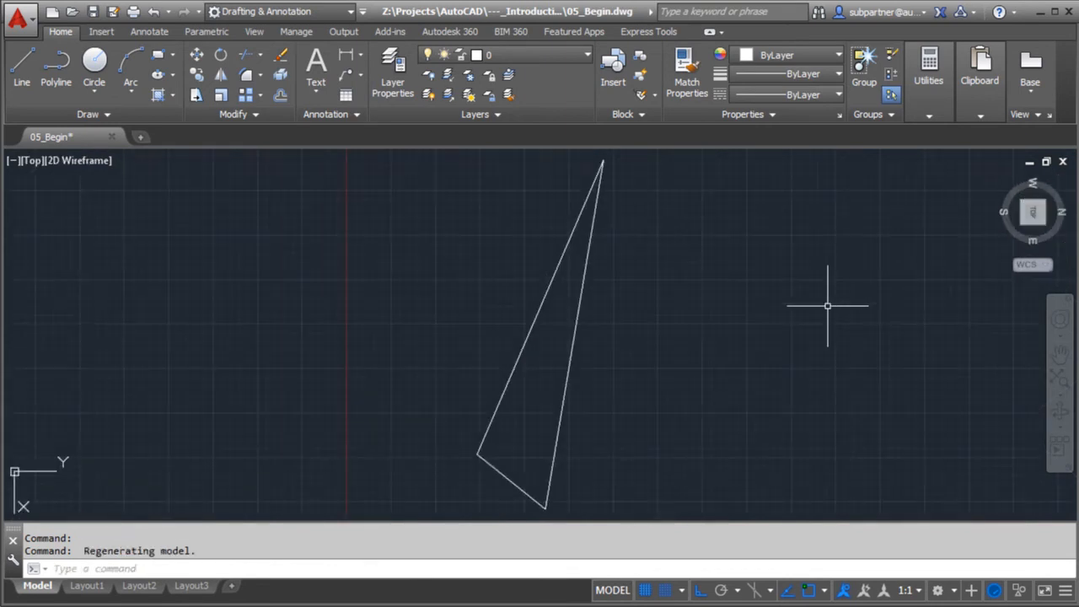
middle_click_drag(780, 305, 852, 321, "shift")
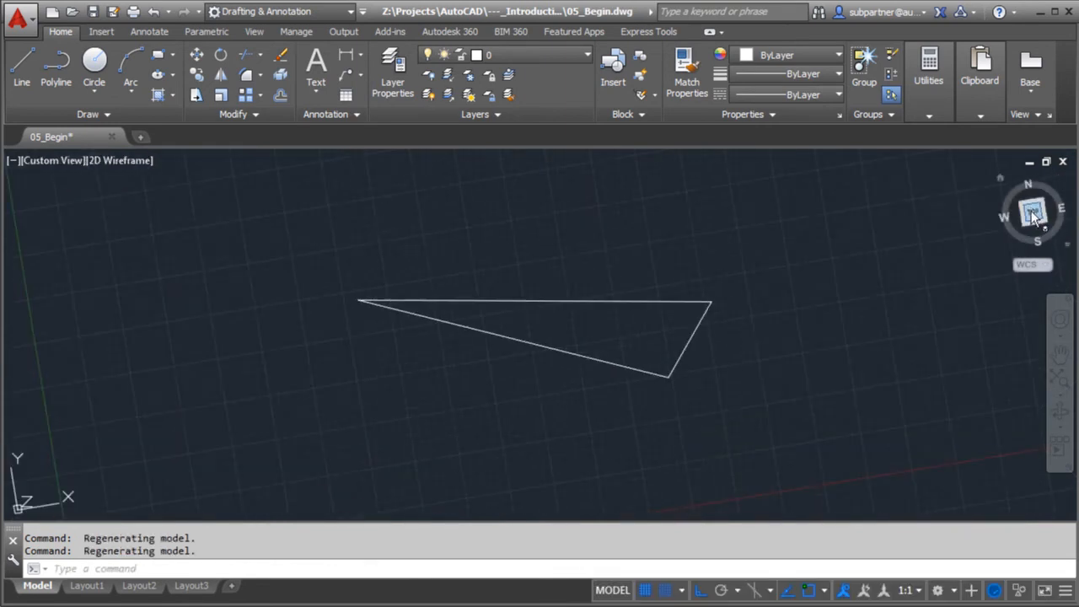
left_click(1034, 211)
scroll(451, 321, "down", 5)
scroll(578, 309, "up", 5)
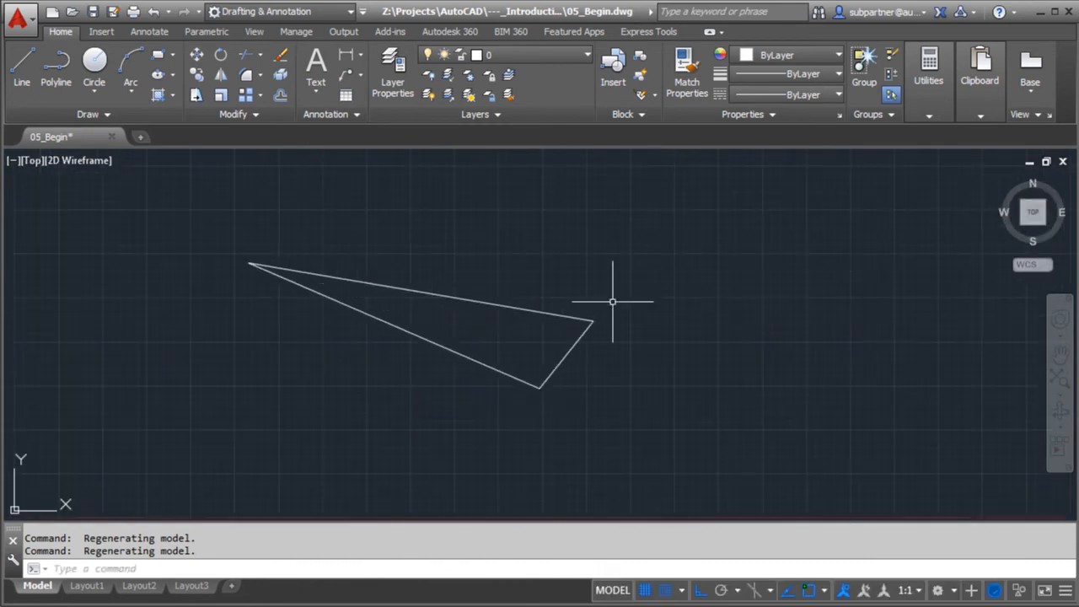
scroll(579, 349, "down", 2)
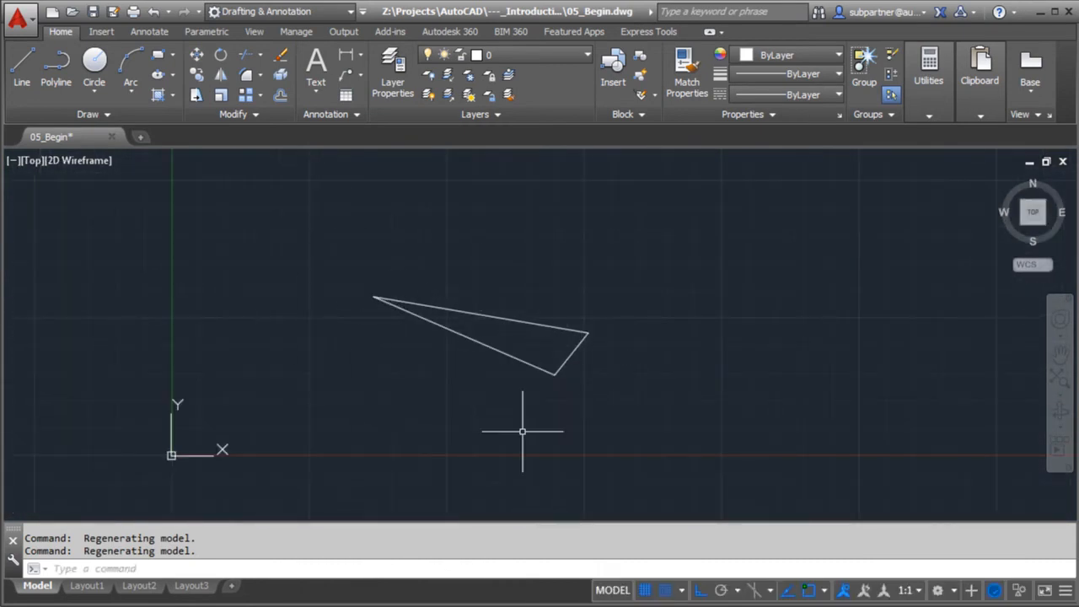
scroll(447, 311, "up", 2)
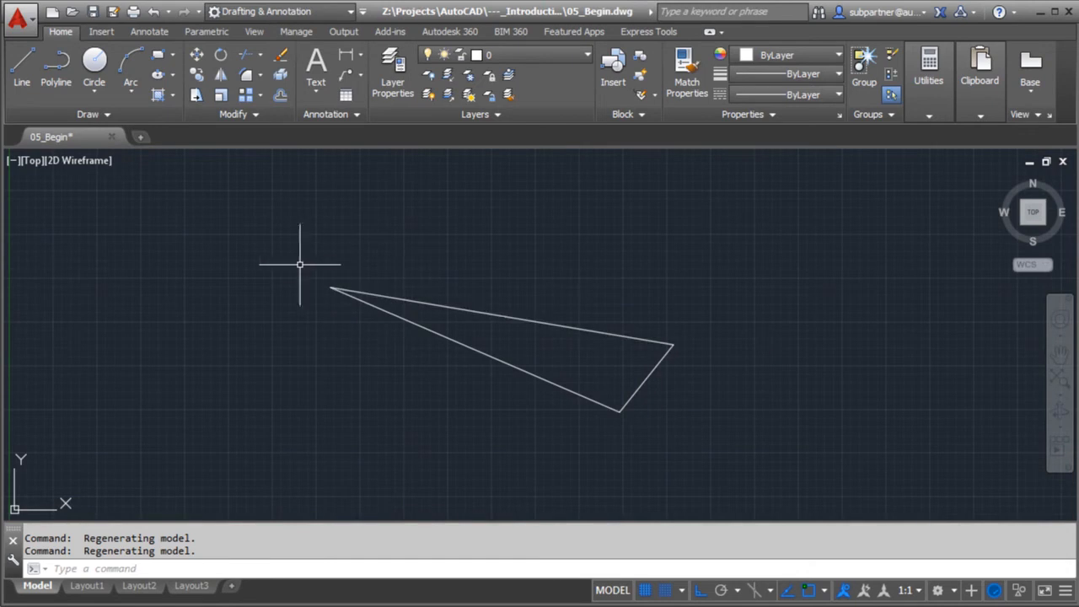
mouse_move(554, 272)
middle_mouse_down()
mouse_move(458, 279)
mouse_move(421, 299)
middle_mouse_up()
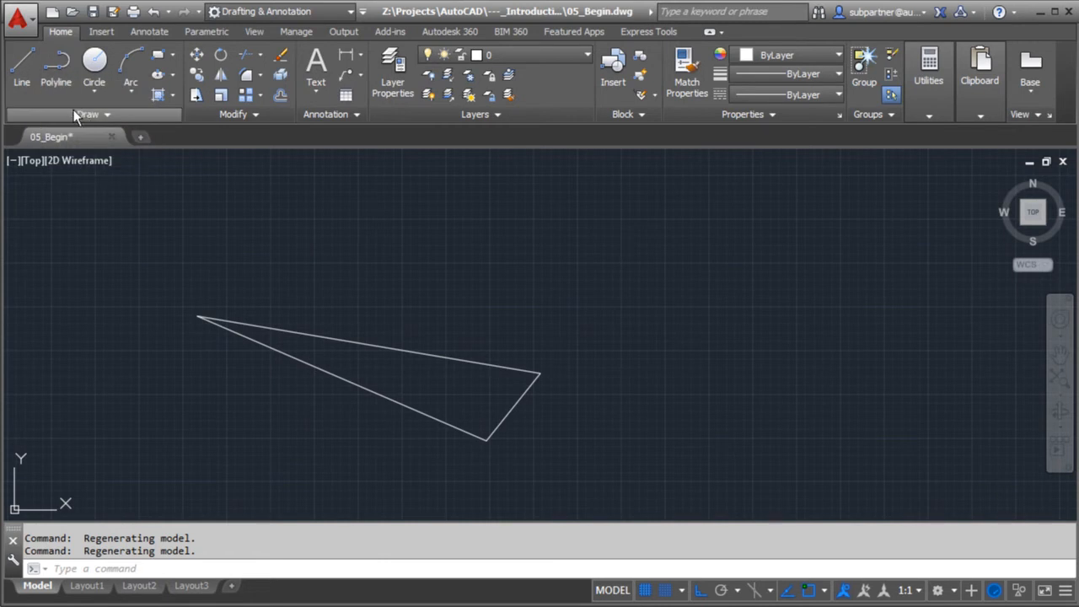
Draw a single freehand horizontal line in the empty area, starting above the triangle's upper right corner.
left_click(22, 68)
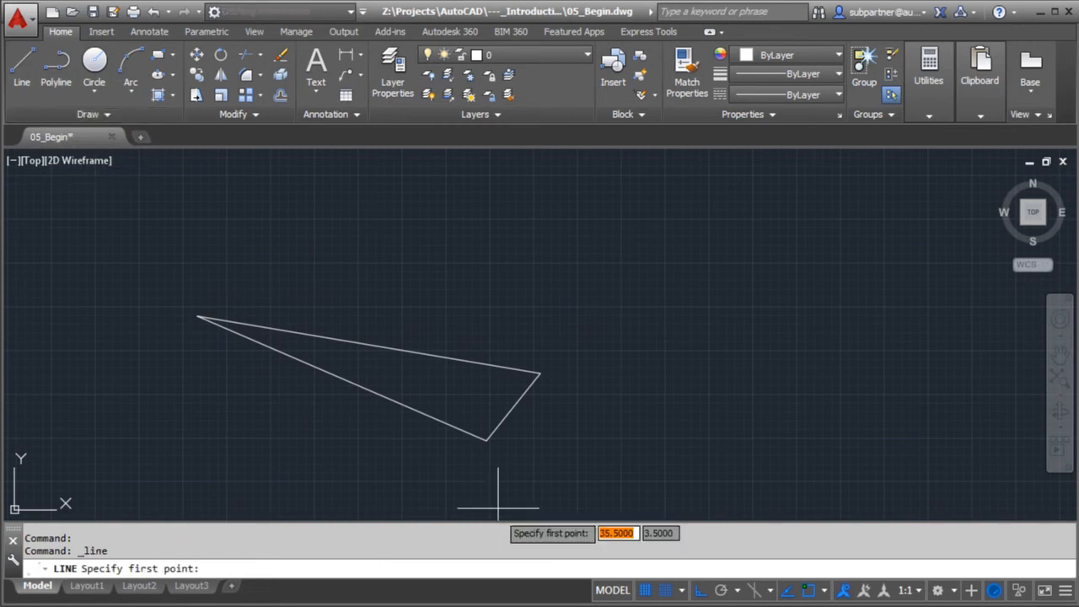
left_click(542, 253)
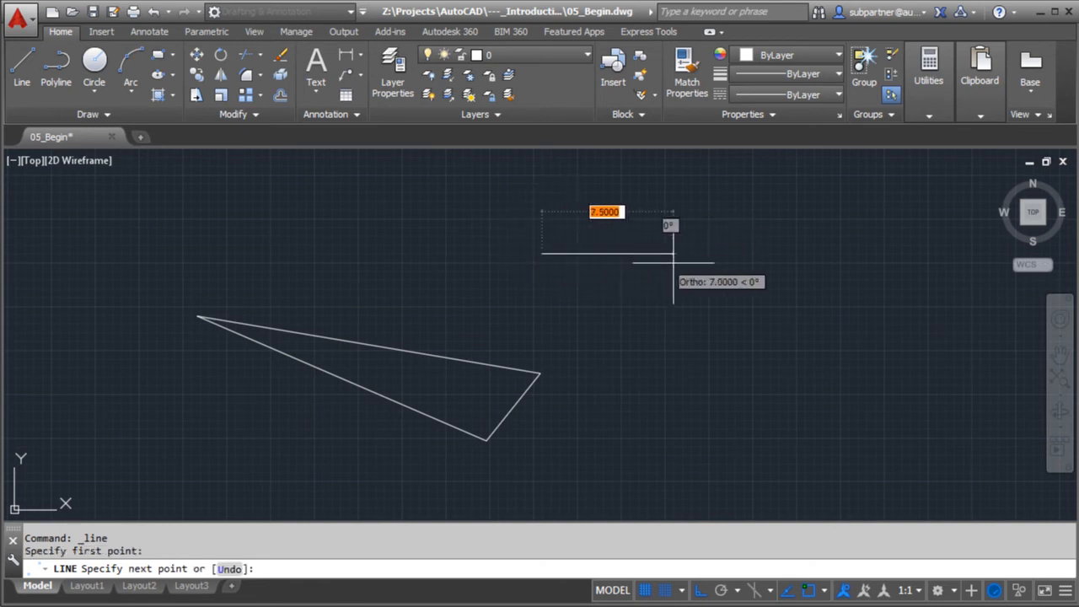
left_click(789, 247)
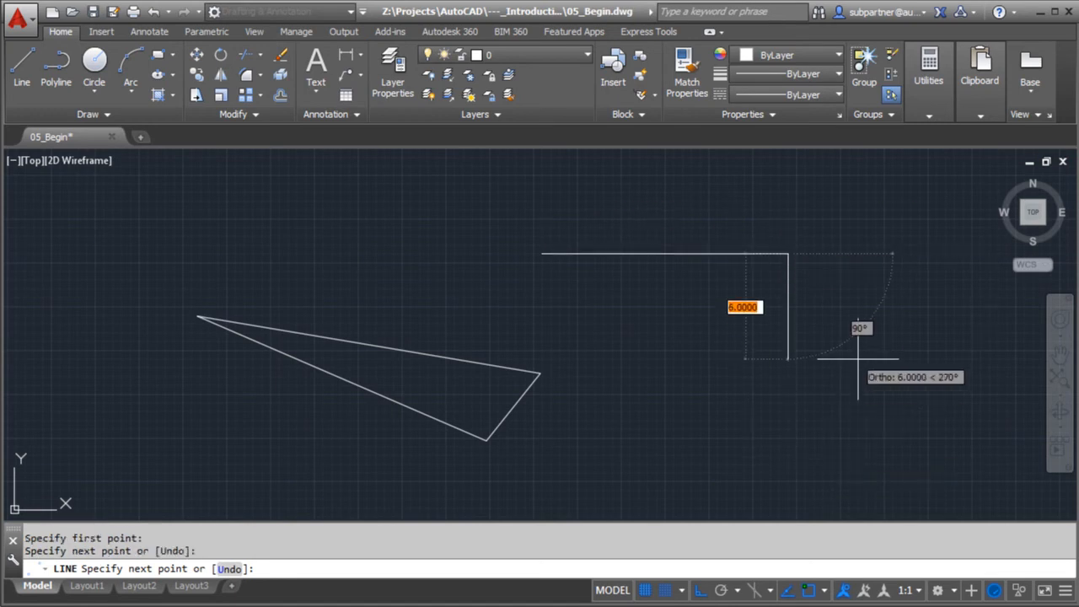
key("Escape")
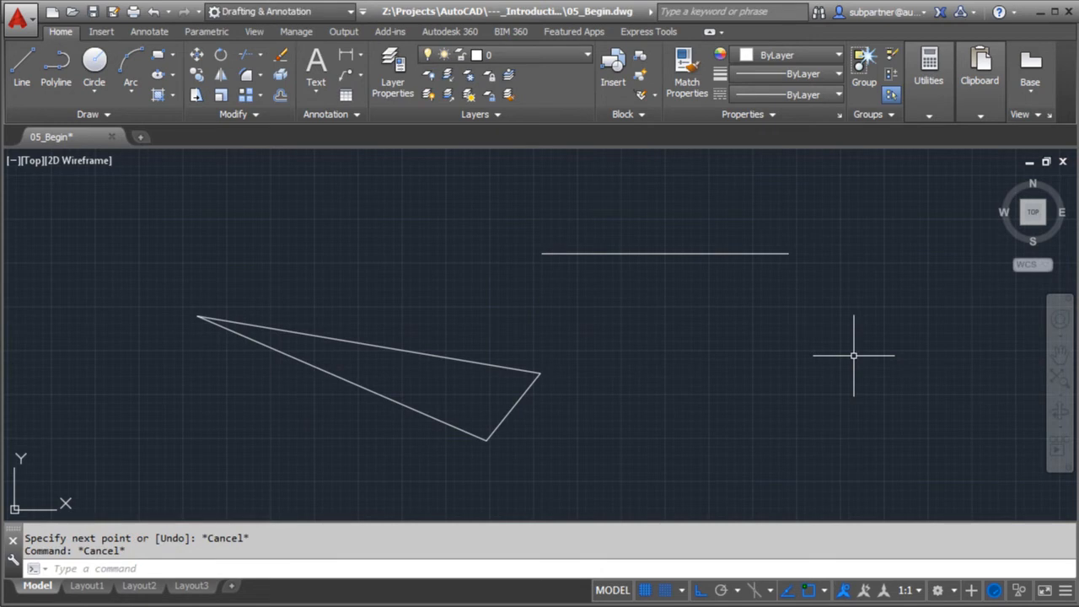
left_click(706, 253)
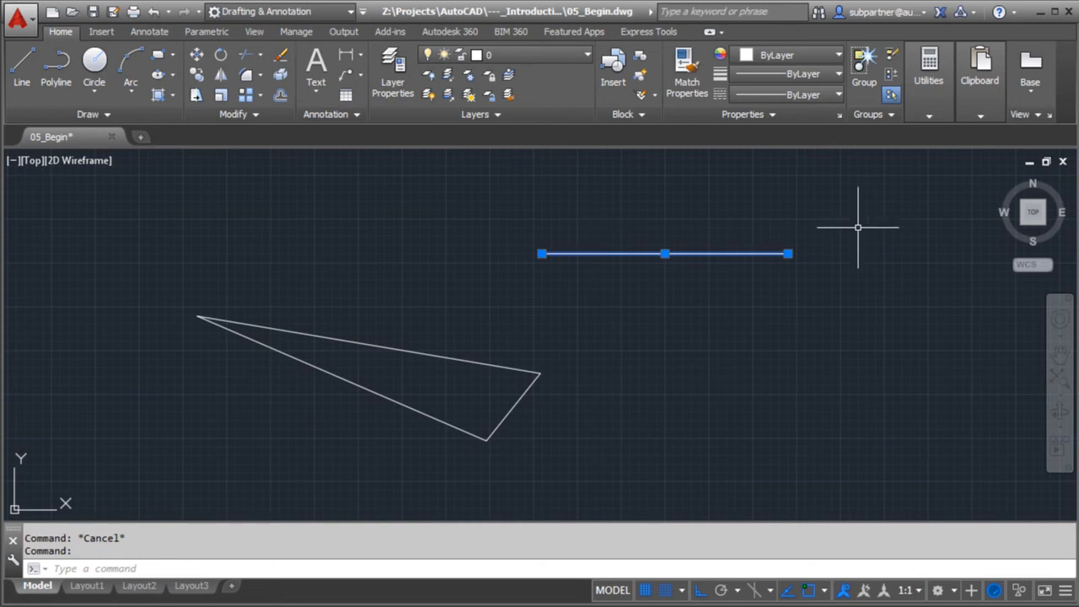
key("Escape")
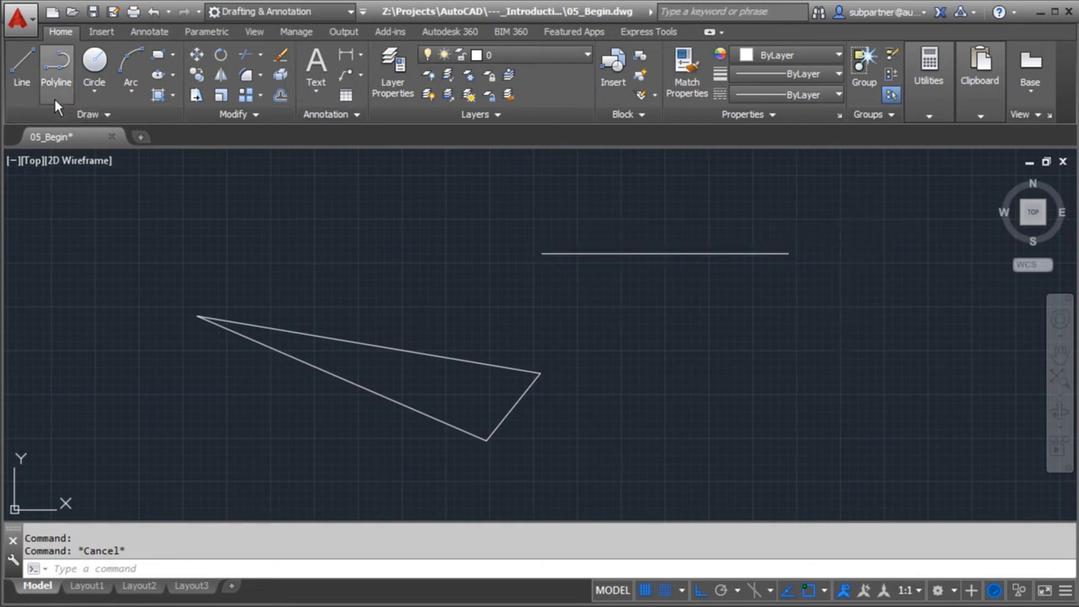
Draw a second horizontal line 18 units long to the right from 38, 15.5, just below the first line.
left_click(22, 71)
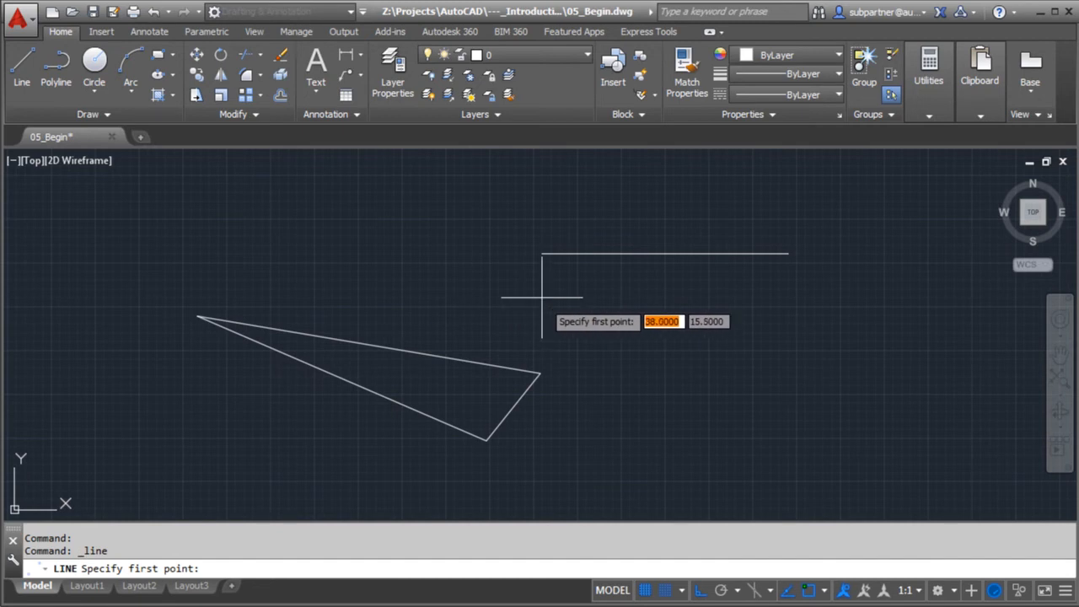
left_click(542, 296)
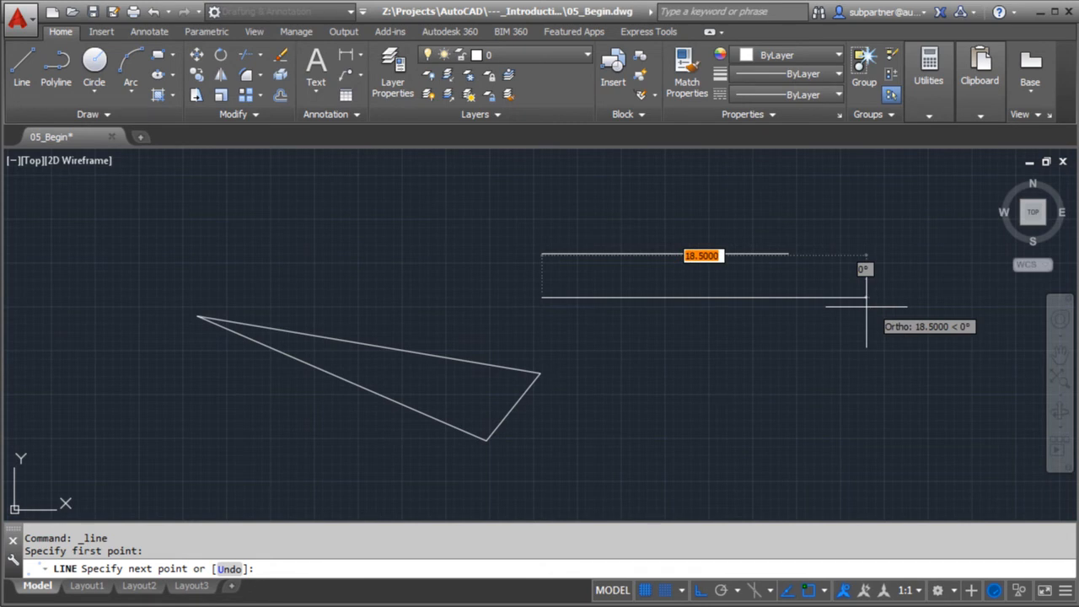
type("18")
key("Return")
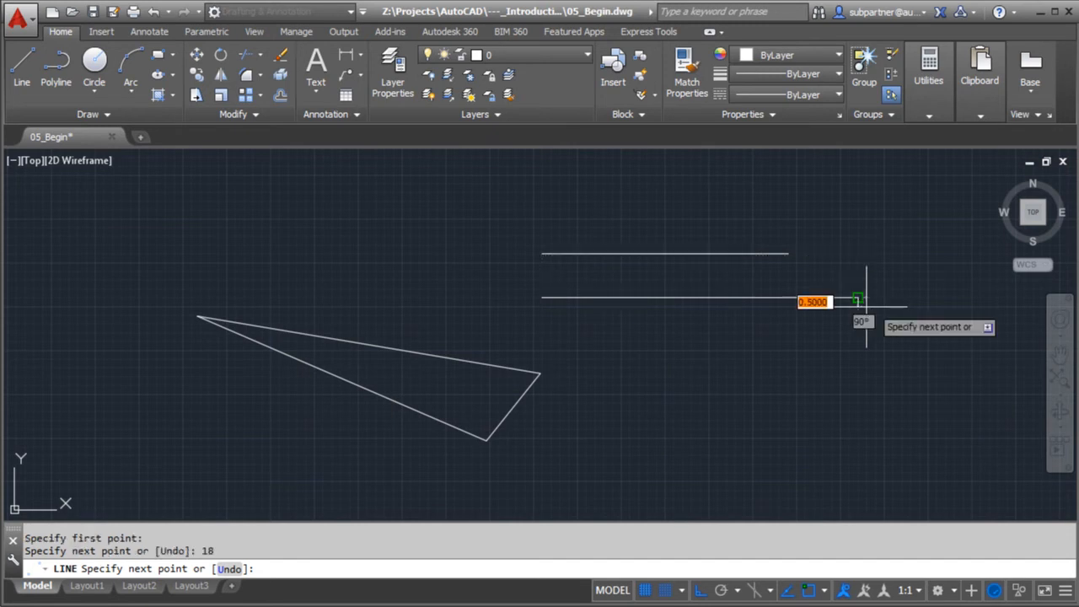
key("Return")
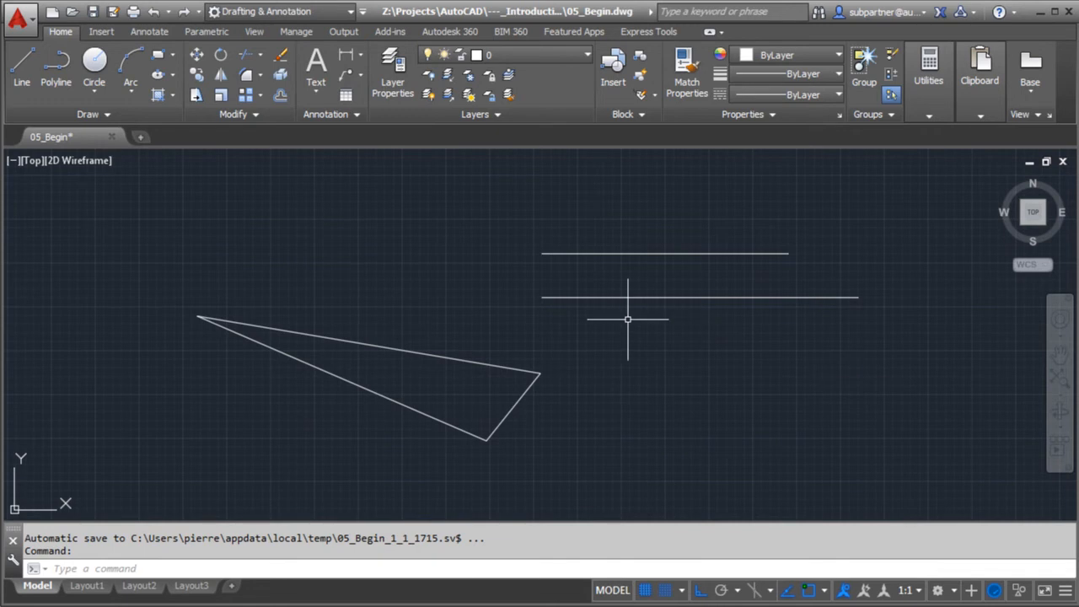
left_click(574, 298)
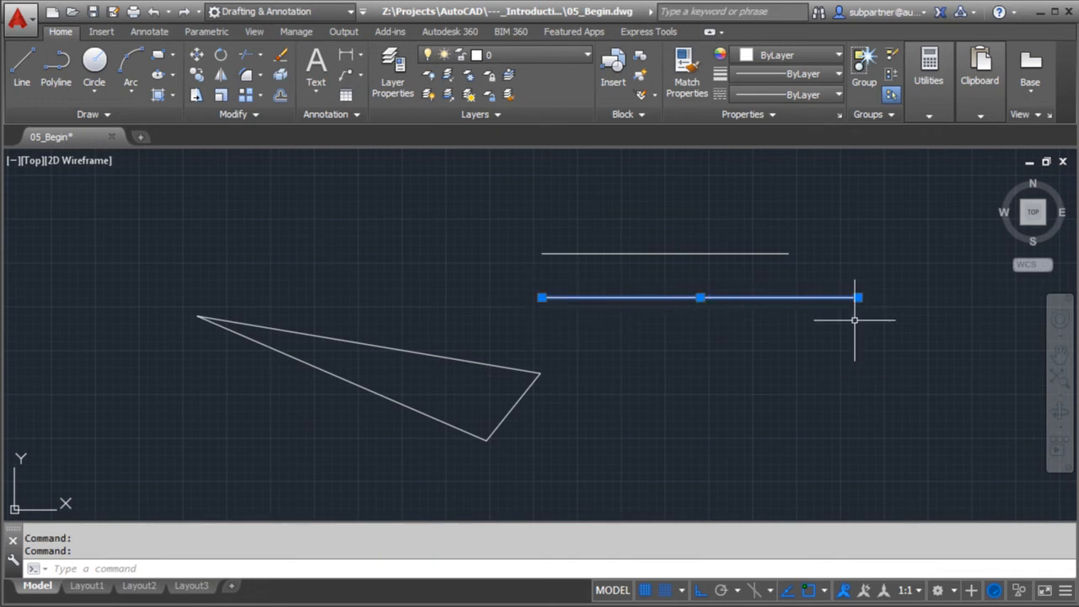
key("Escape")
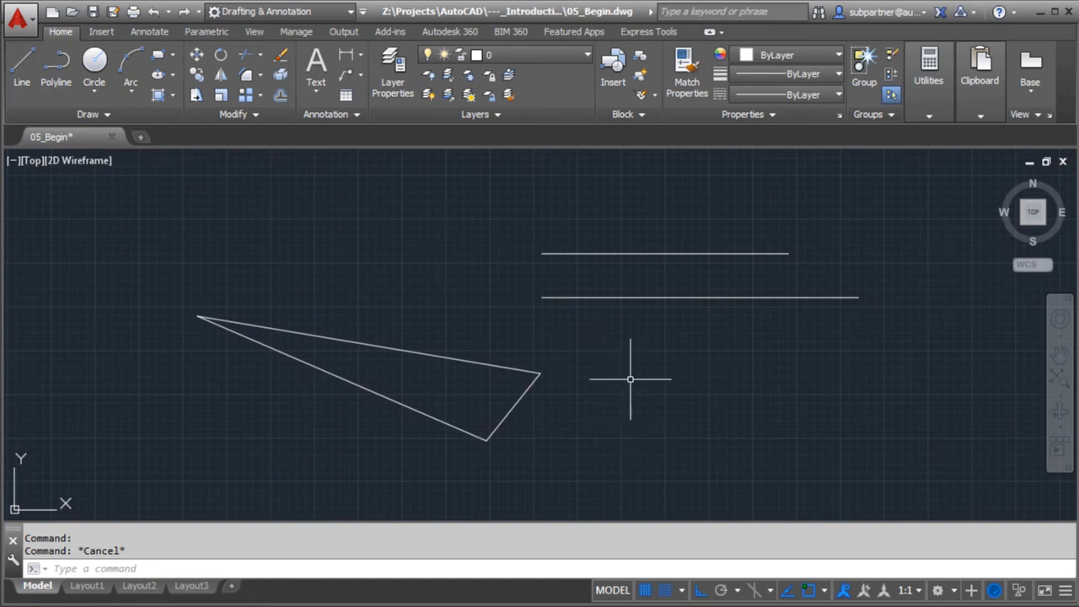
type("line")
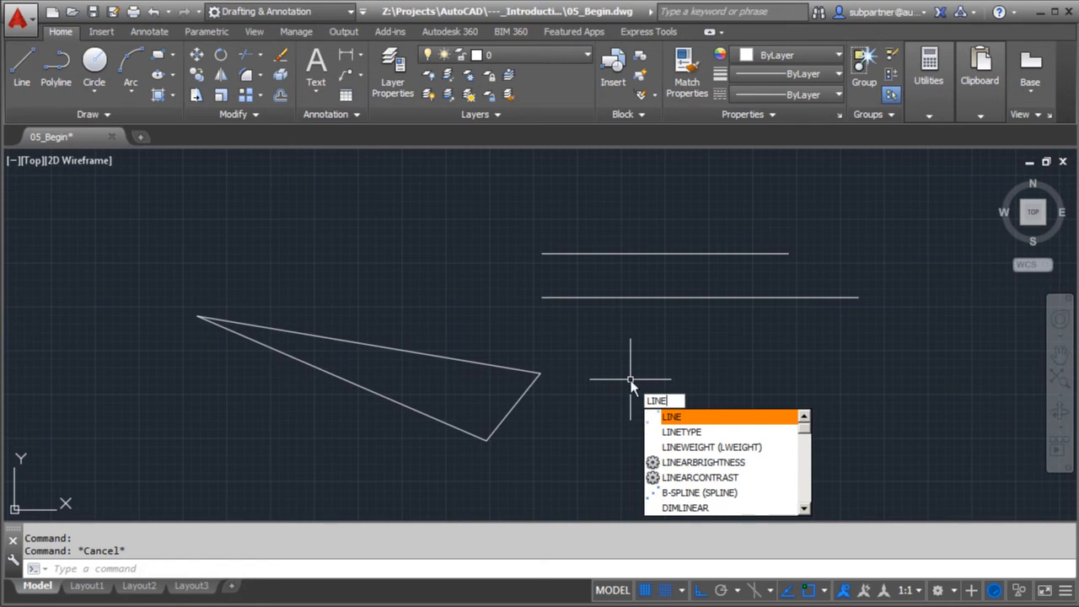
key("BackSpace")
key("BackSpace")
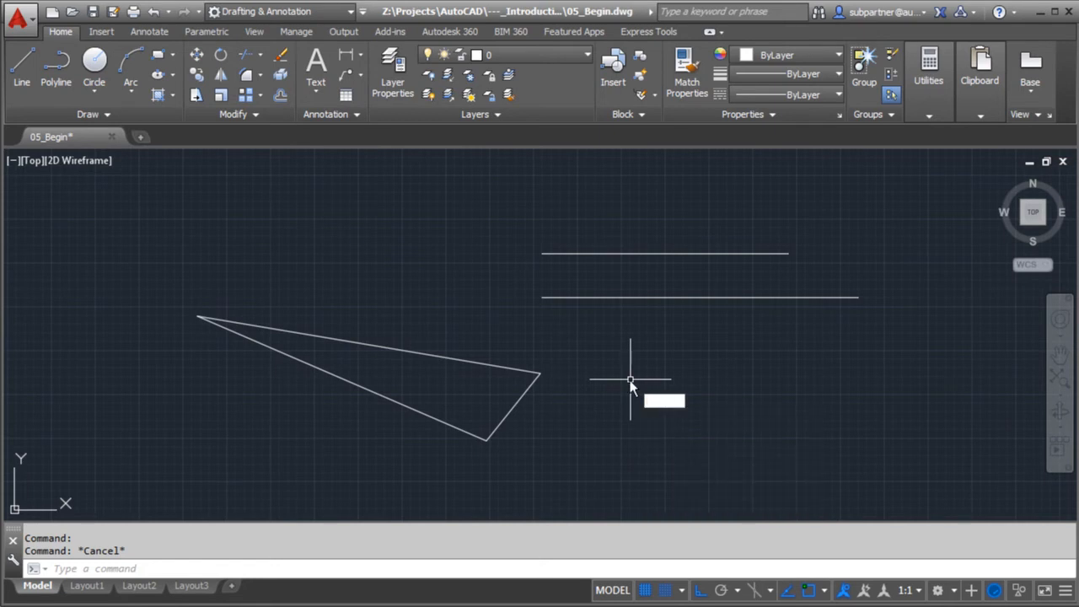
Draw a third horizontal line 20 units long below the second, left-aligned with the other two lines.
type("L")
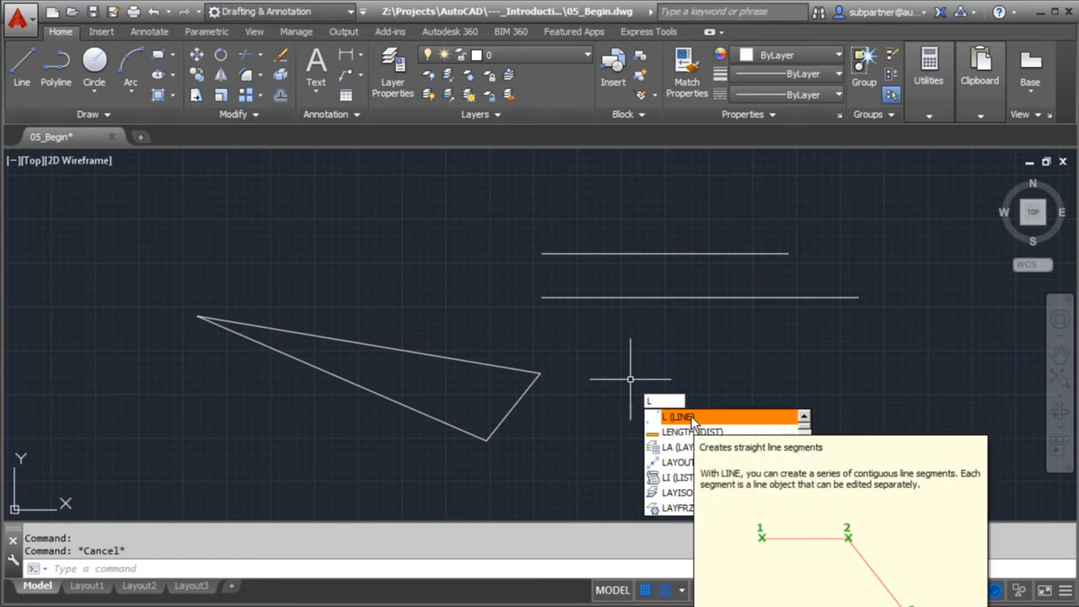
type("INE")
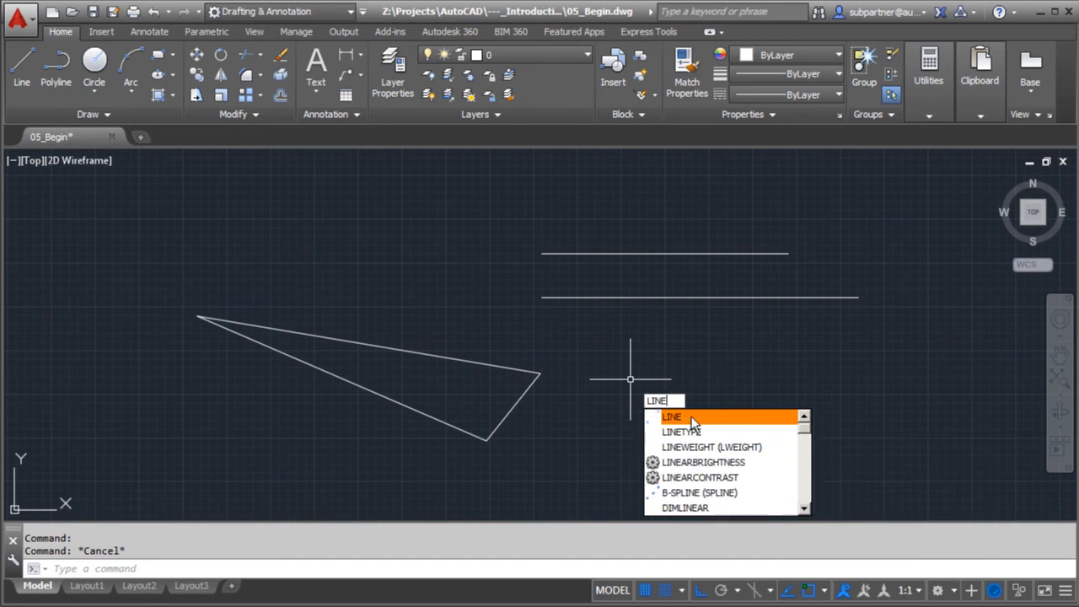
key("Return")
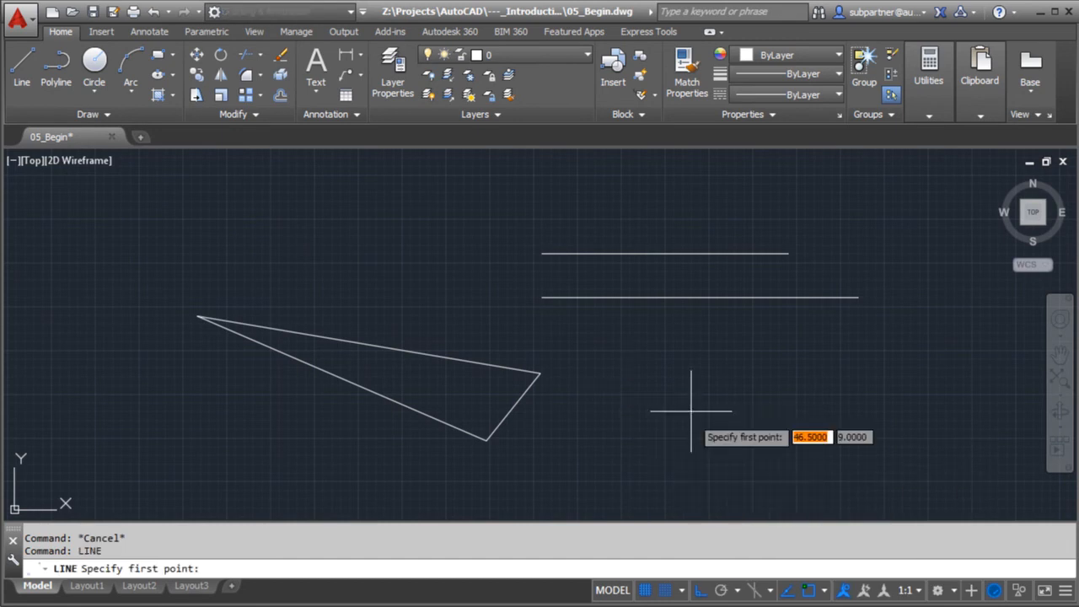
left_click(541, 342)
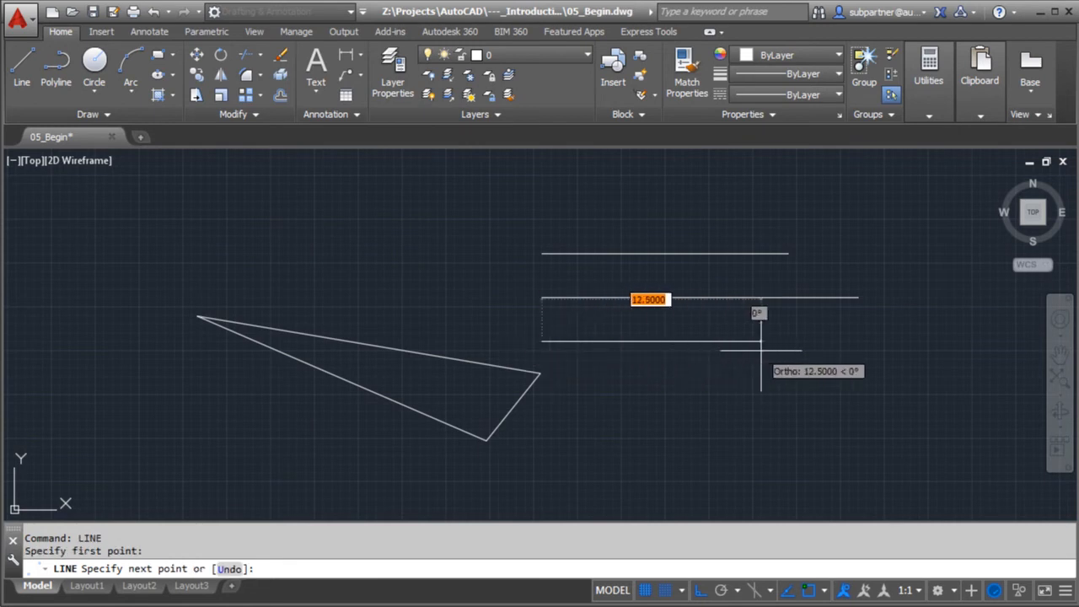
type("20")
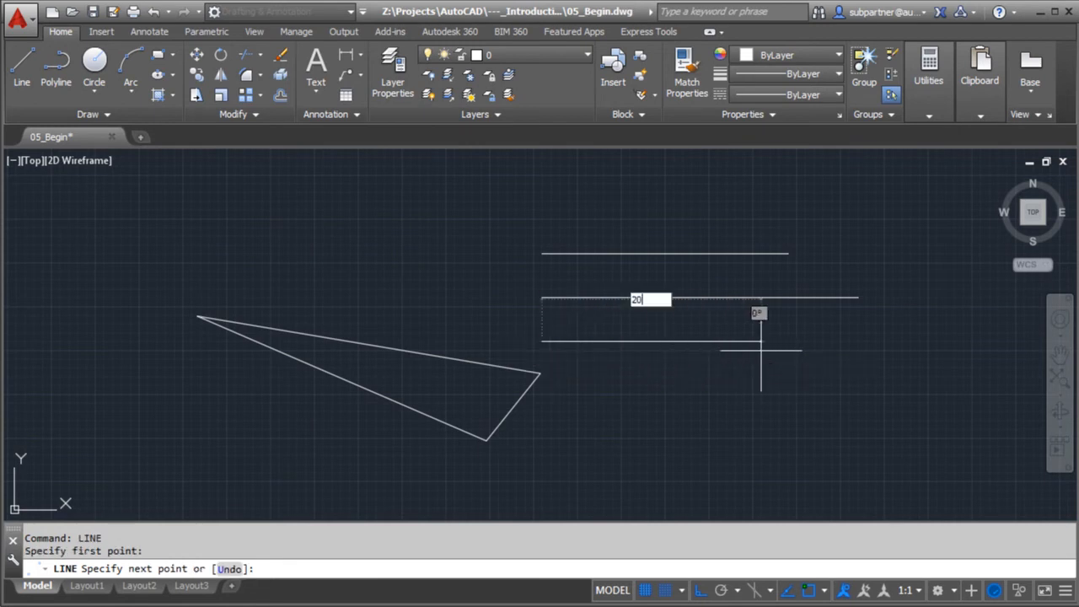
key("Return")
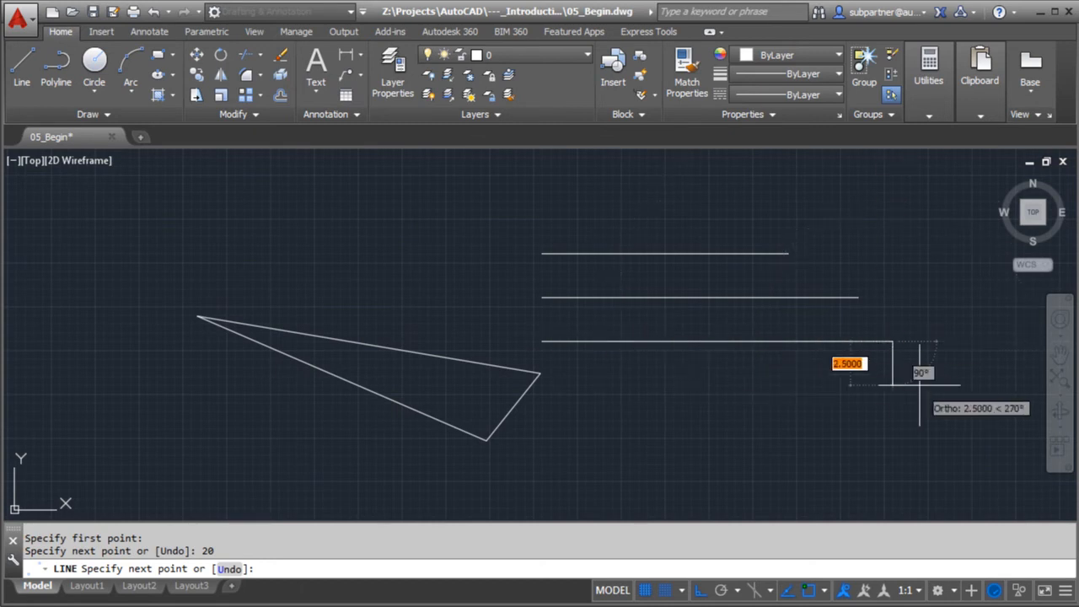
key("Escape")
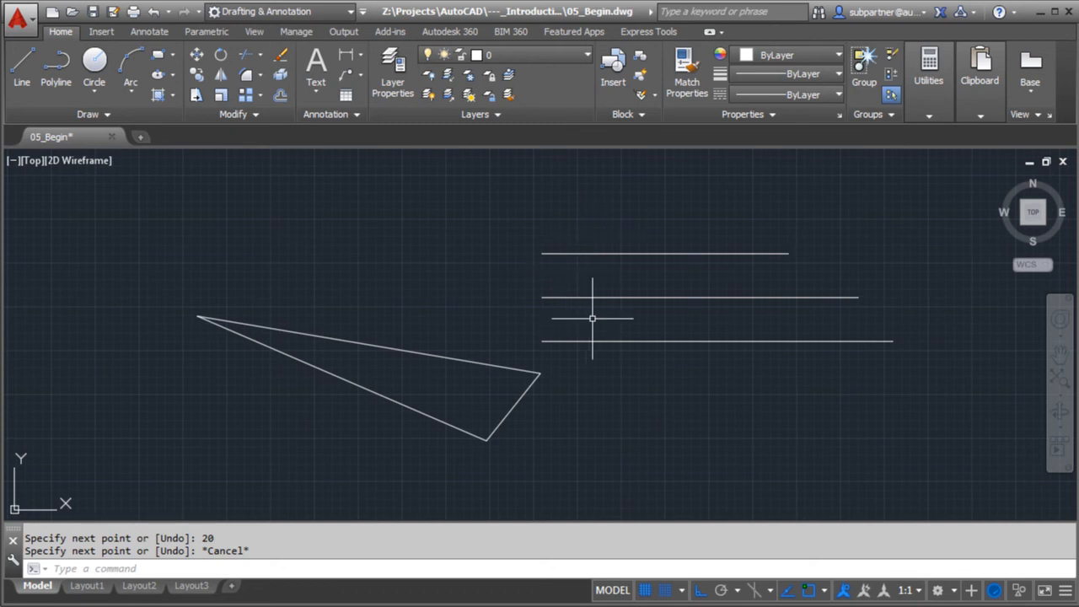
left_click(665, 255)
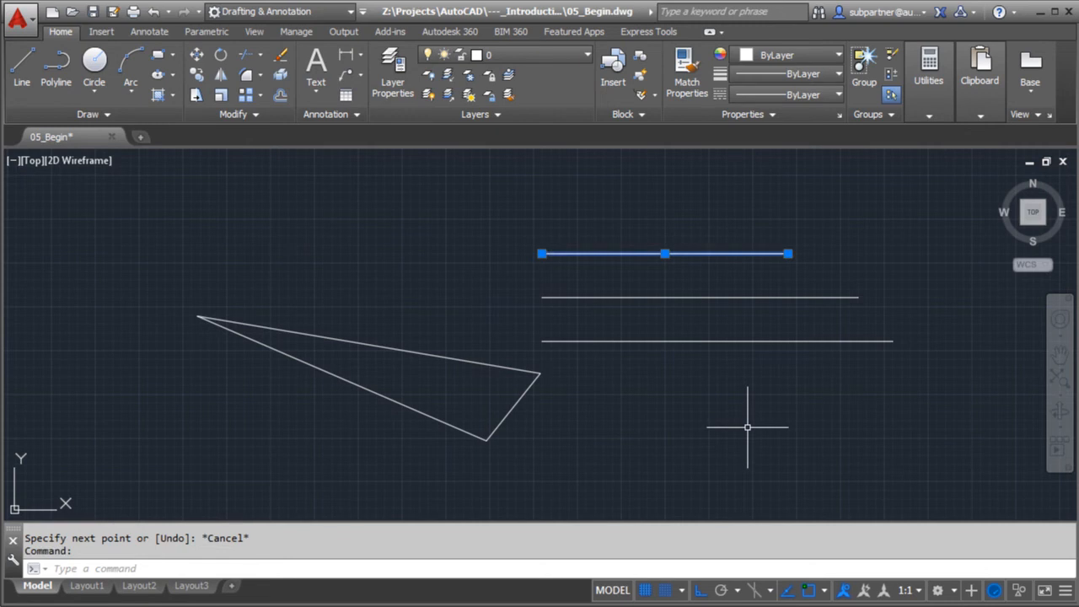
key("Escape")
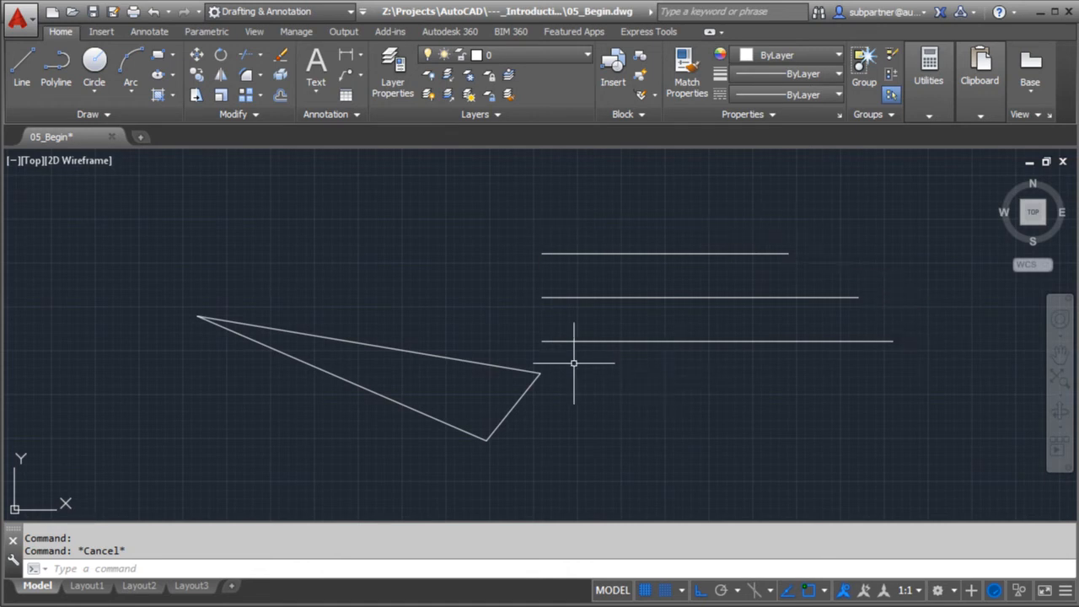
Configure the drawing units to the Architectural length type and the Decimal Degrees angle type.
type("units")
key("Return")
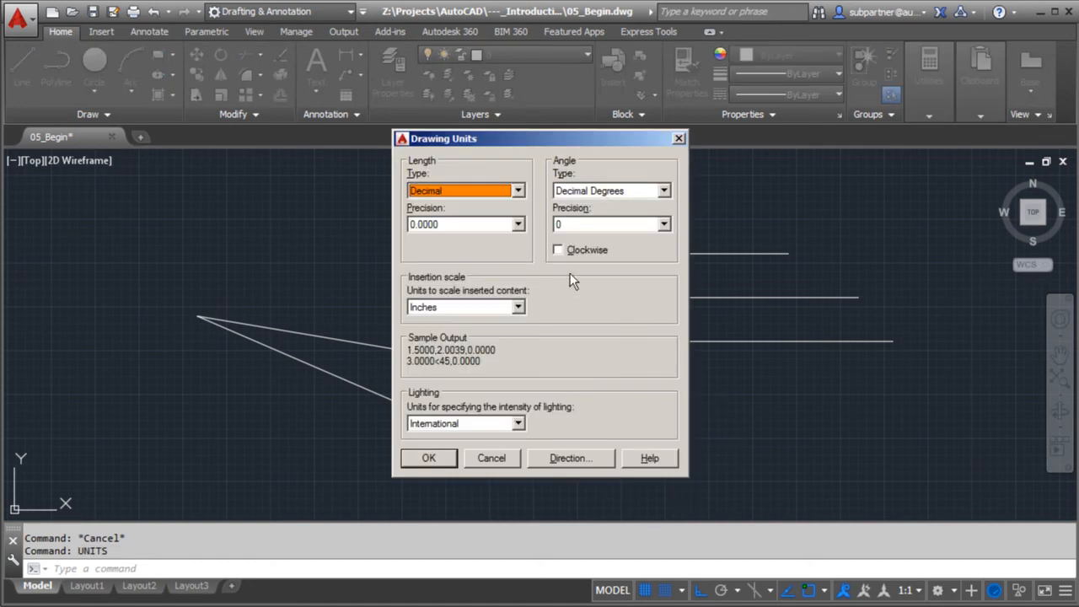
left_click(518, 191)
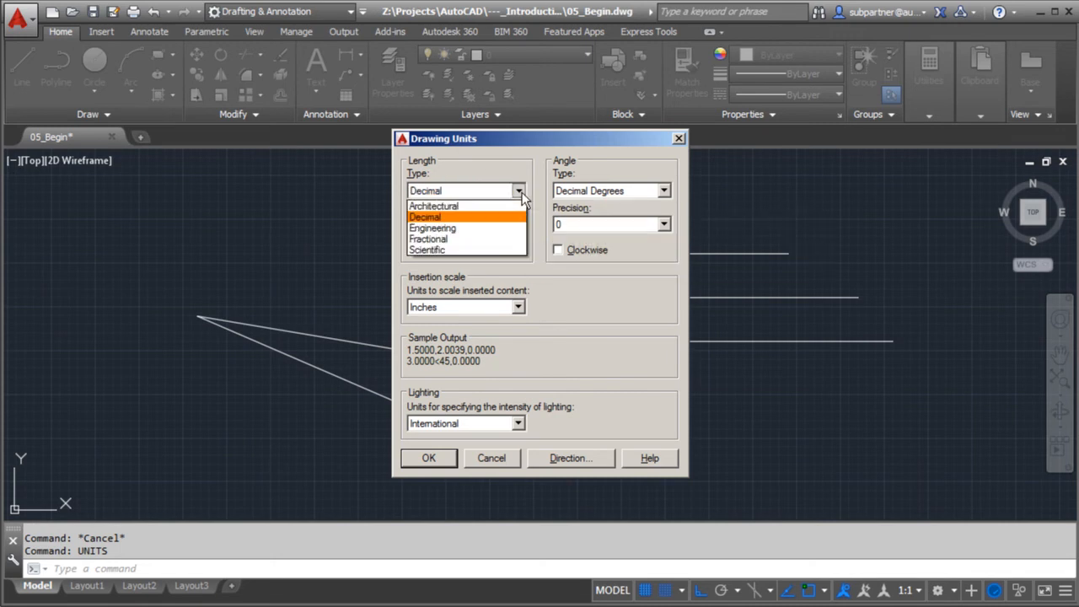
left_click(455, 208)
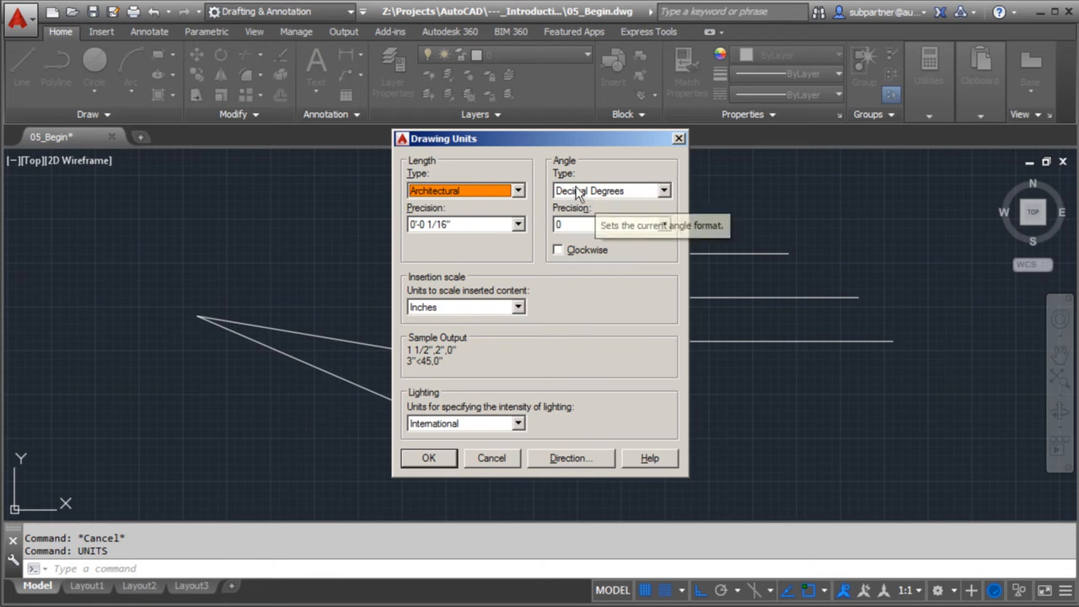
left_click(664, 191)
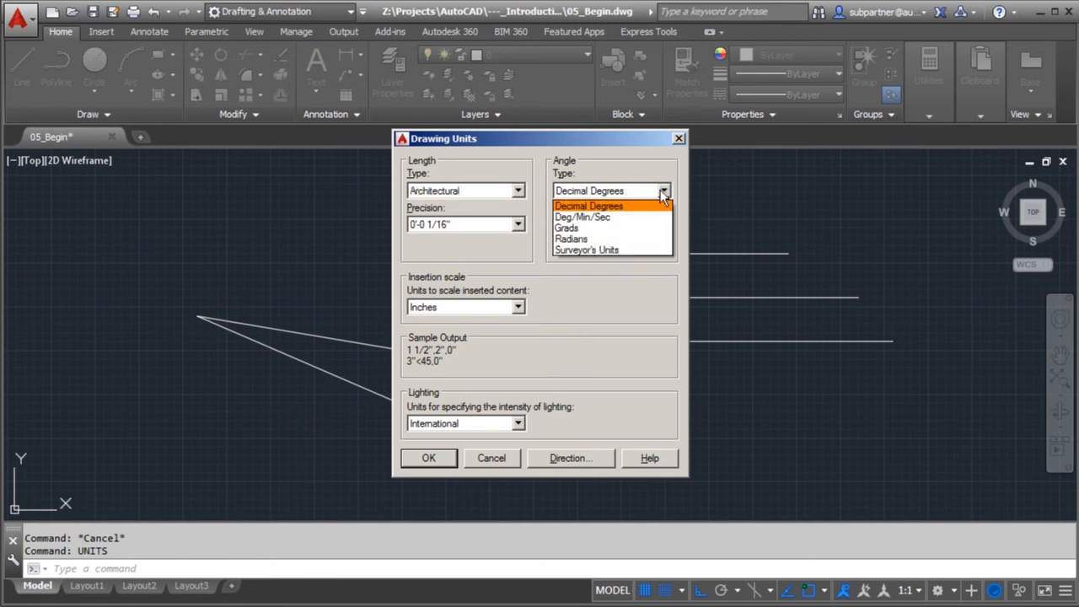
left_click(593, 207)
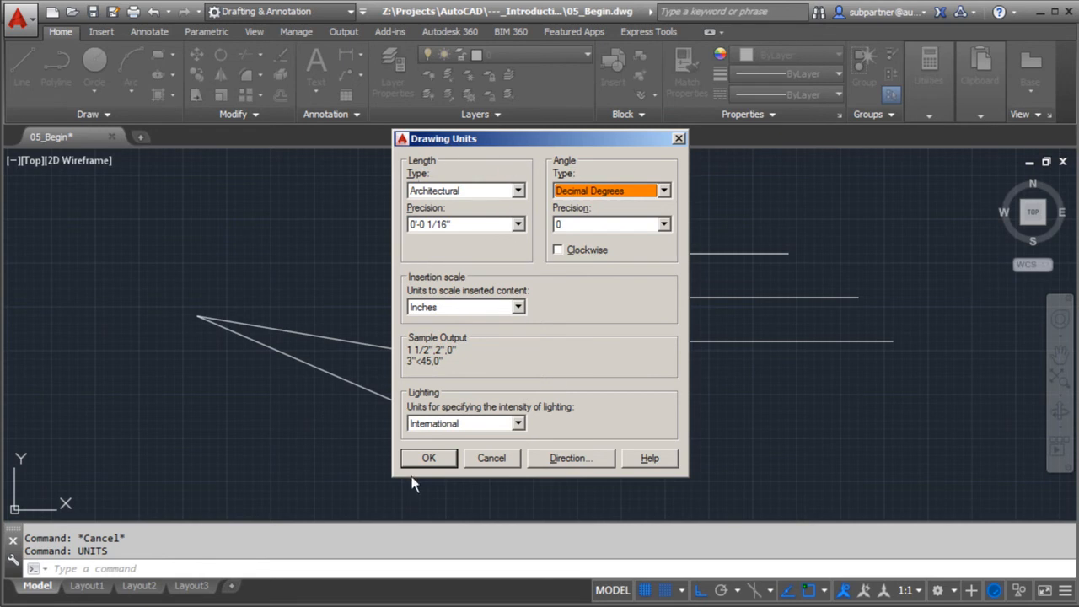
left_click(428, 458)
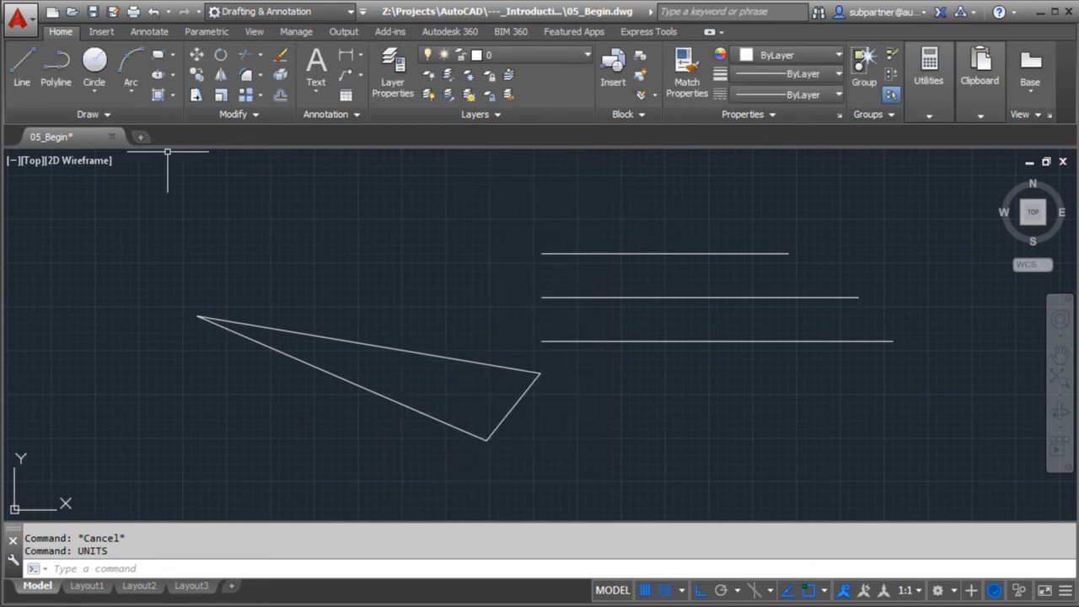
Draw a fourth horizontal line 18 inches long above the other three, left-aligned with them.
left_click(28, 67)
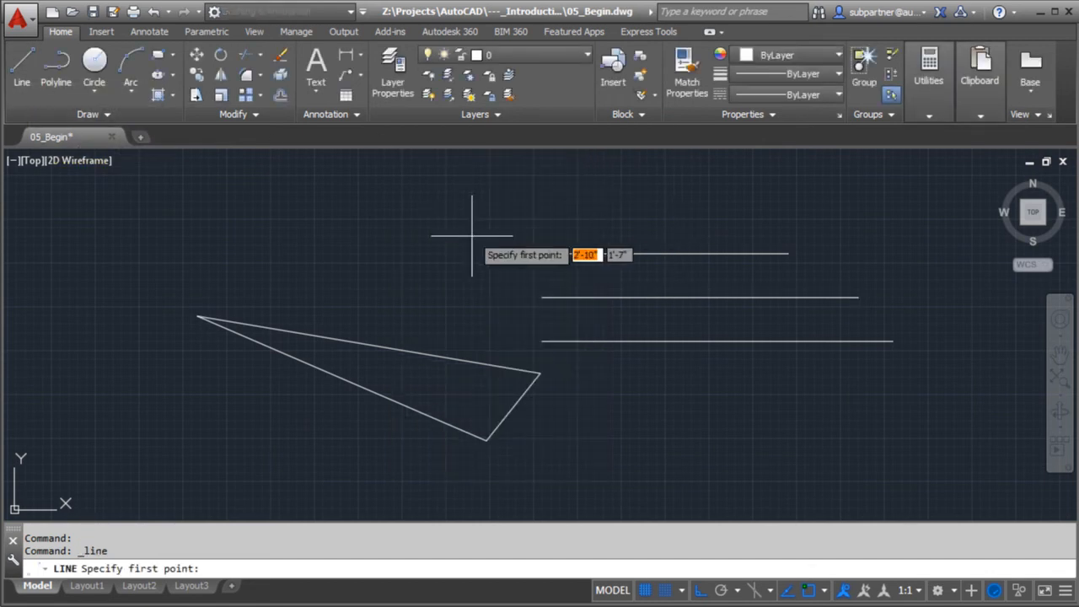
left_click(542, 200)
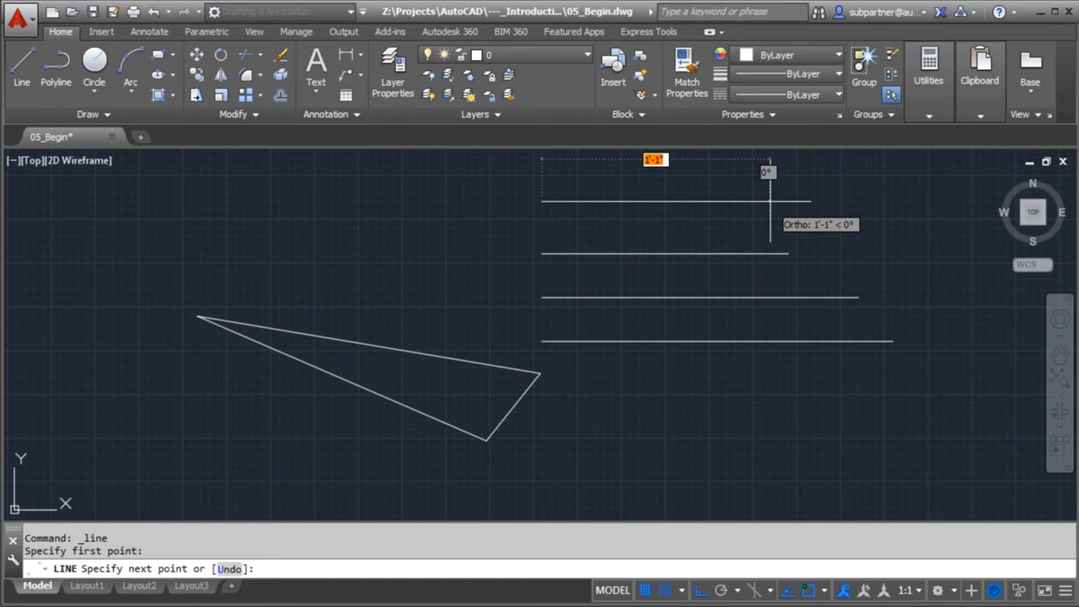
type("1")
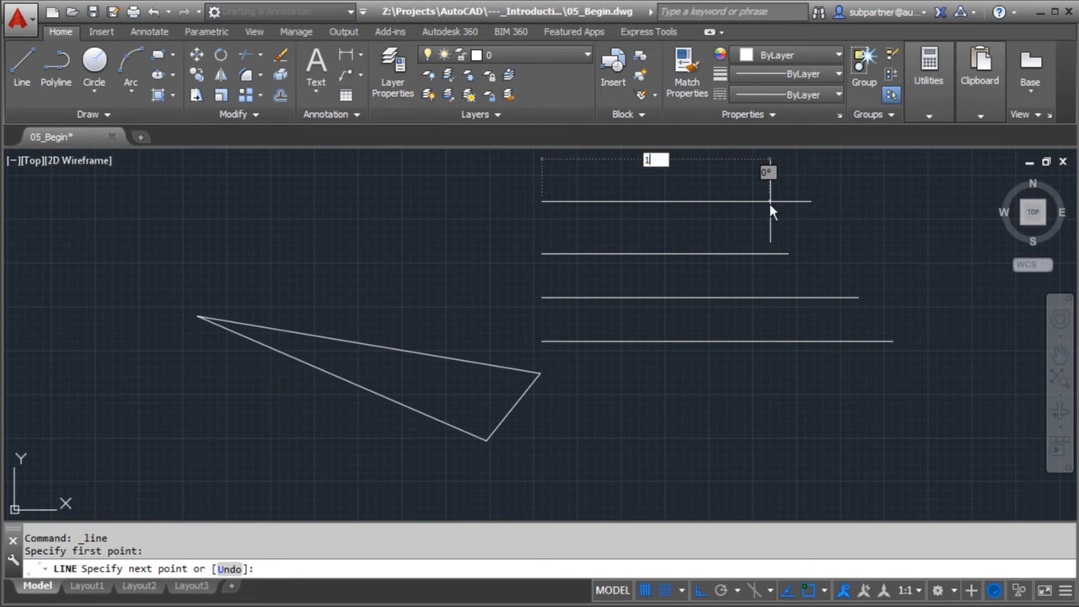
key("Return")
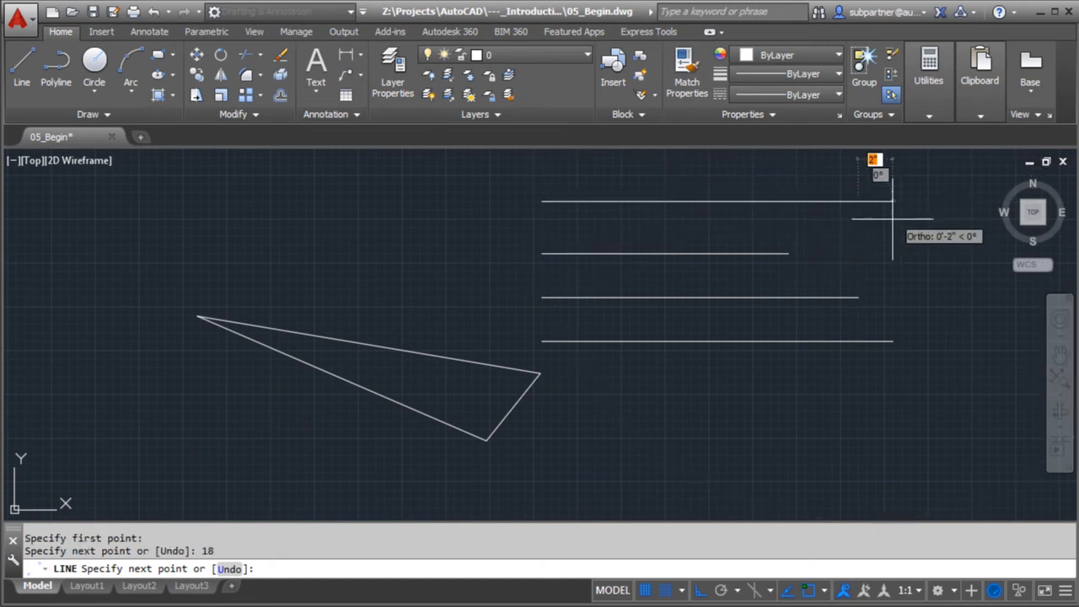
key("Escape")
left_click(855, 202)
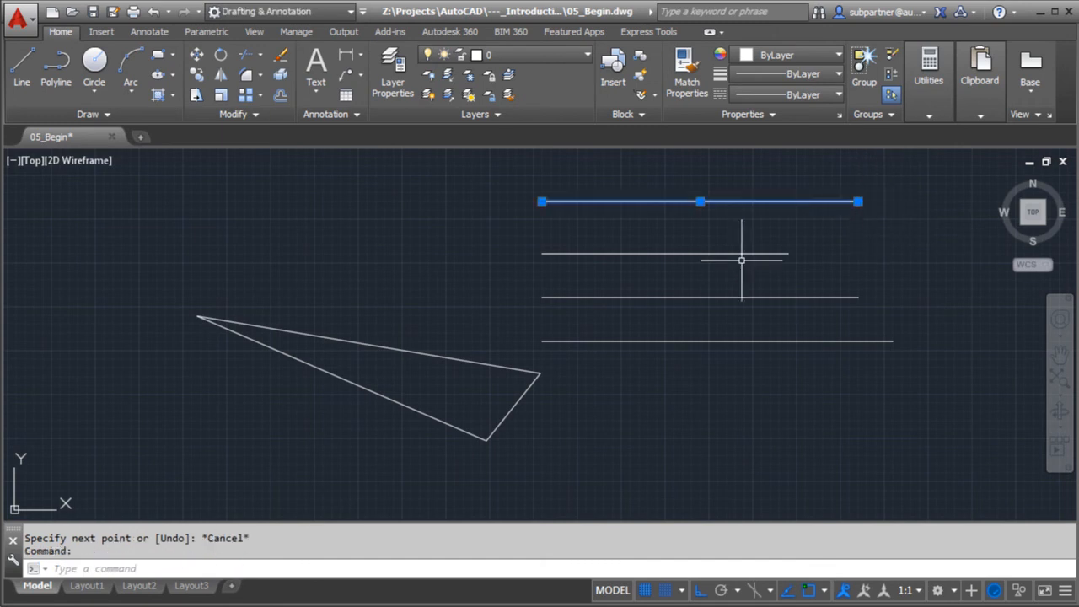
key("Escape")
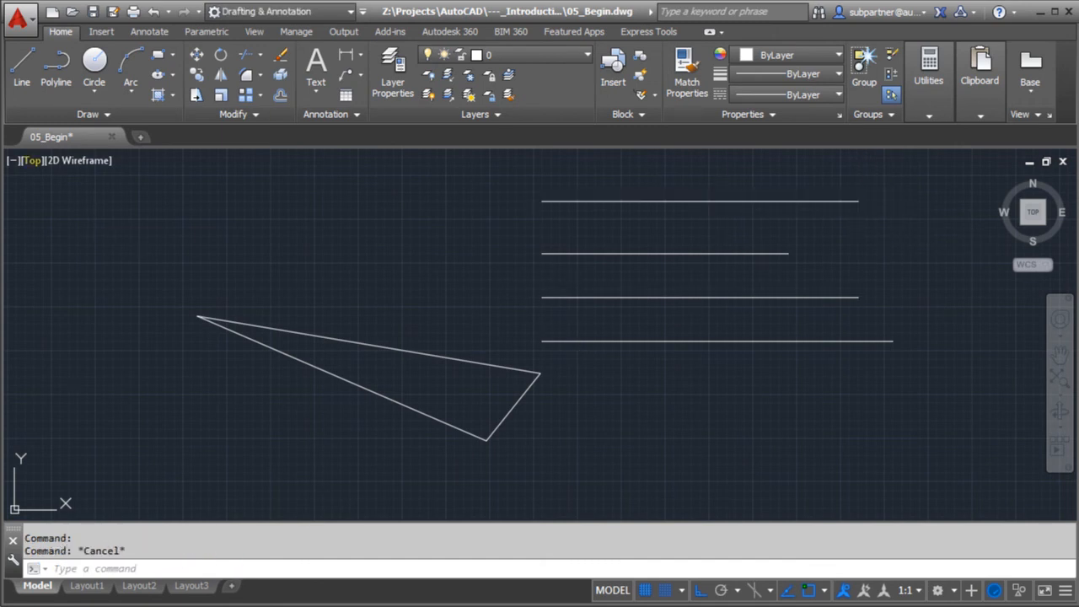
Draw a closed freehand outline of straight segments above the triangle, with a notch in its upper edge, a small diagonal notch corner and a stepped lower edge.
scroll(483, 297, "down", 2)
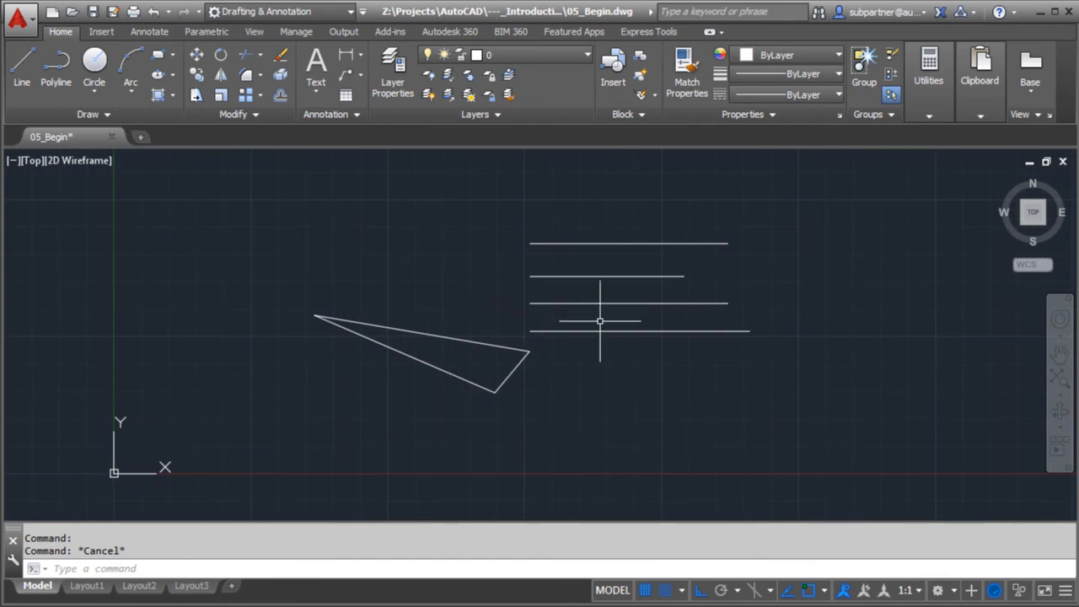
scroll(573, 278, "up", 2)
mouse_move(591, 260)
middle_mouse_down()
mouse_move(581, 264)
mouse_move(606, 270)
middle_mouse_up()
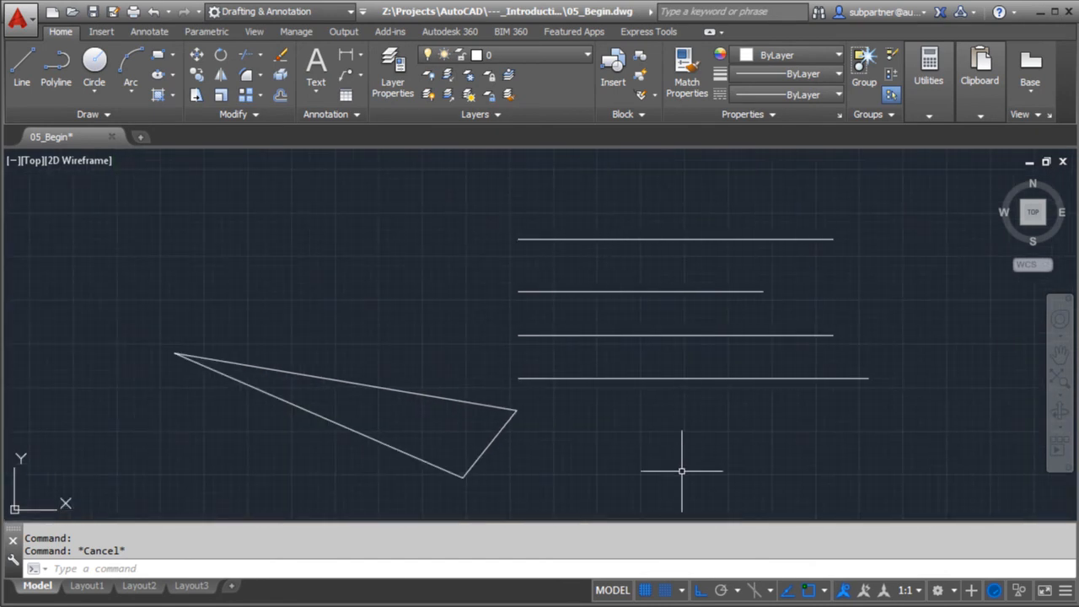
left_click(22, 65)
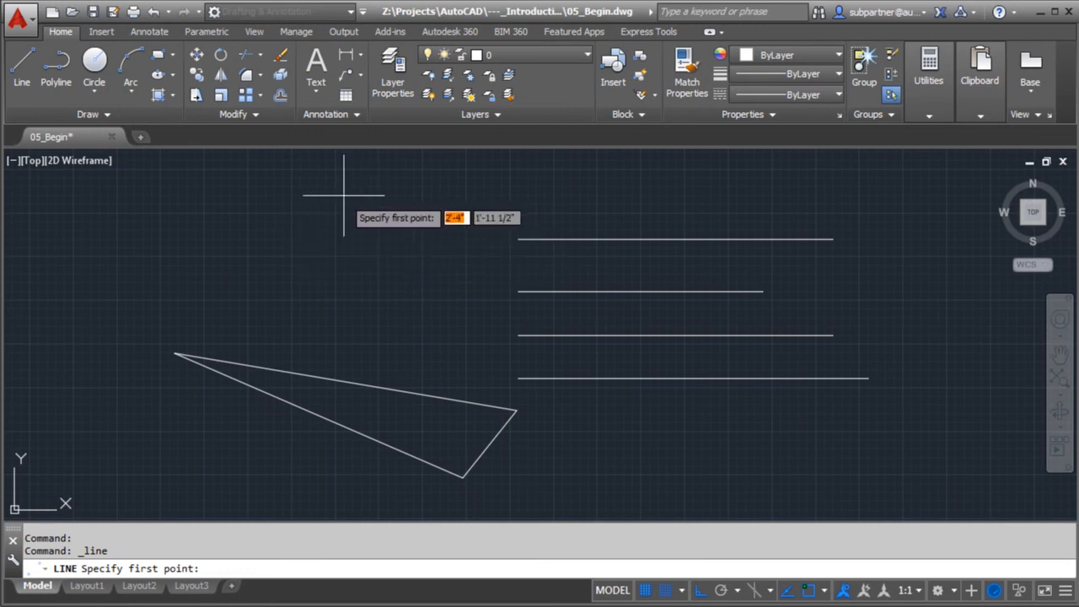
left_click(335, 256)
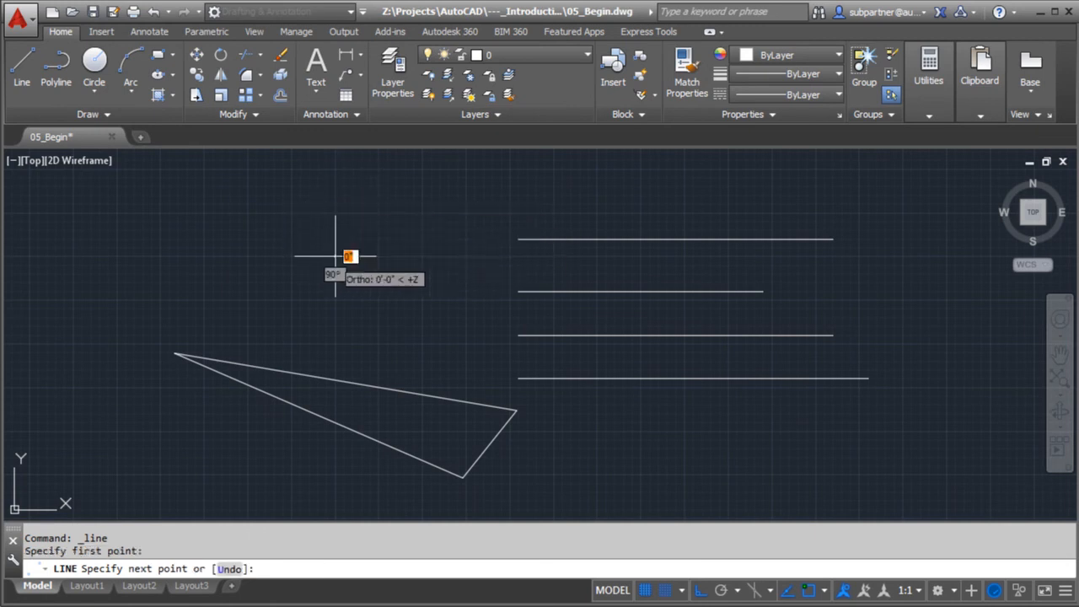
left_click(378, 255)
left_click(378, 212)
left_click(422, 214)
left_click(423, 299)
left_click(344, 299)
left_click(344, 325)
left_click(274, 325)
left_click(274, 213)
left_click(344, 213)
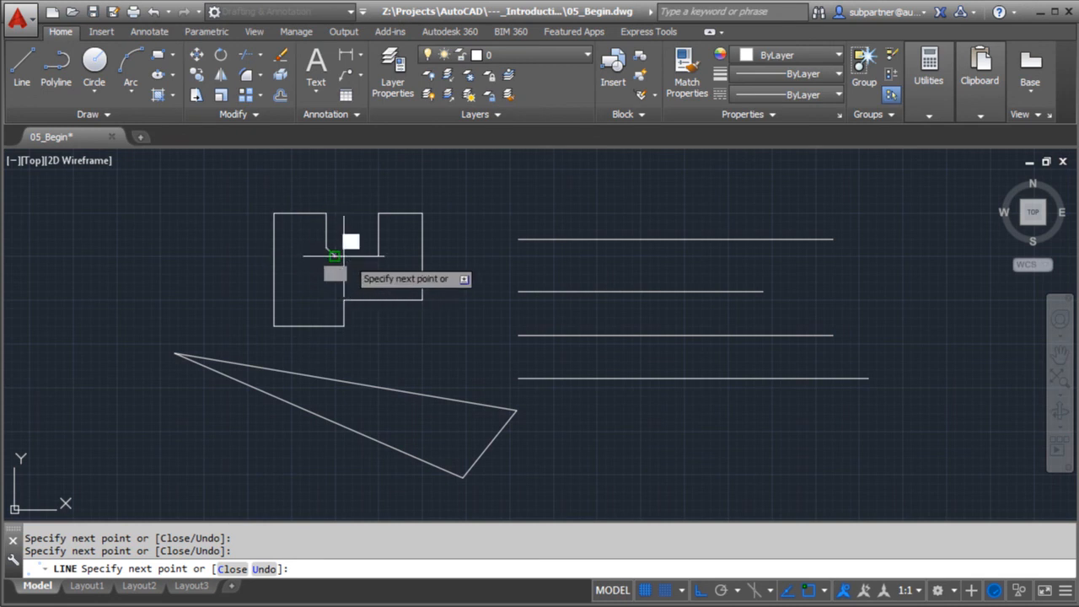
left_click(334, 256)
key("Escape")
Turn off Snap mode in the snap and grid drafting settings.
left_click(682, 592)
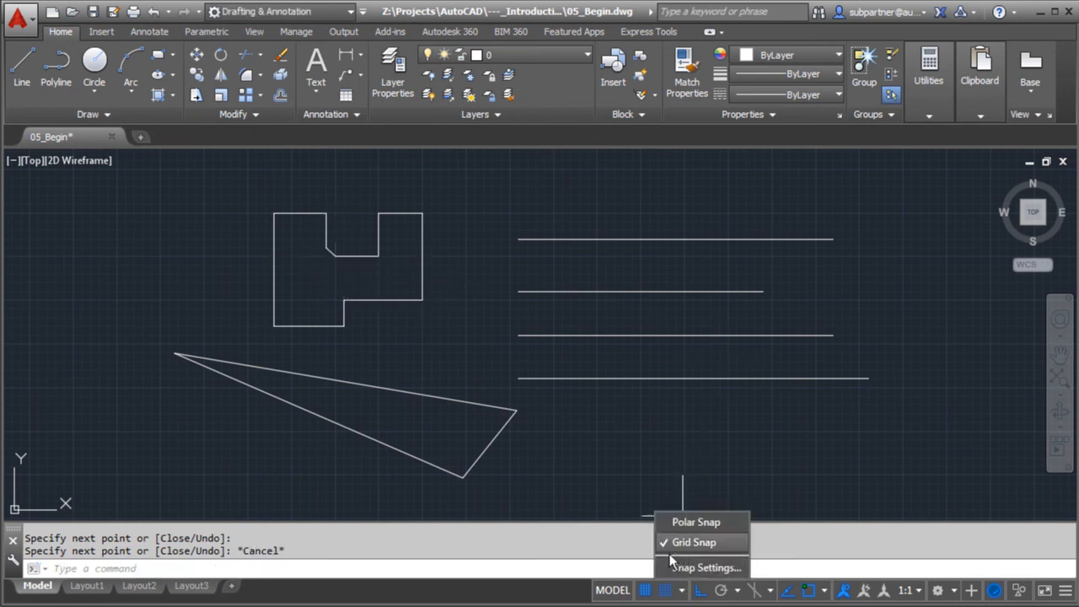
left_click(675, 567)
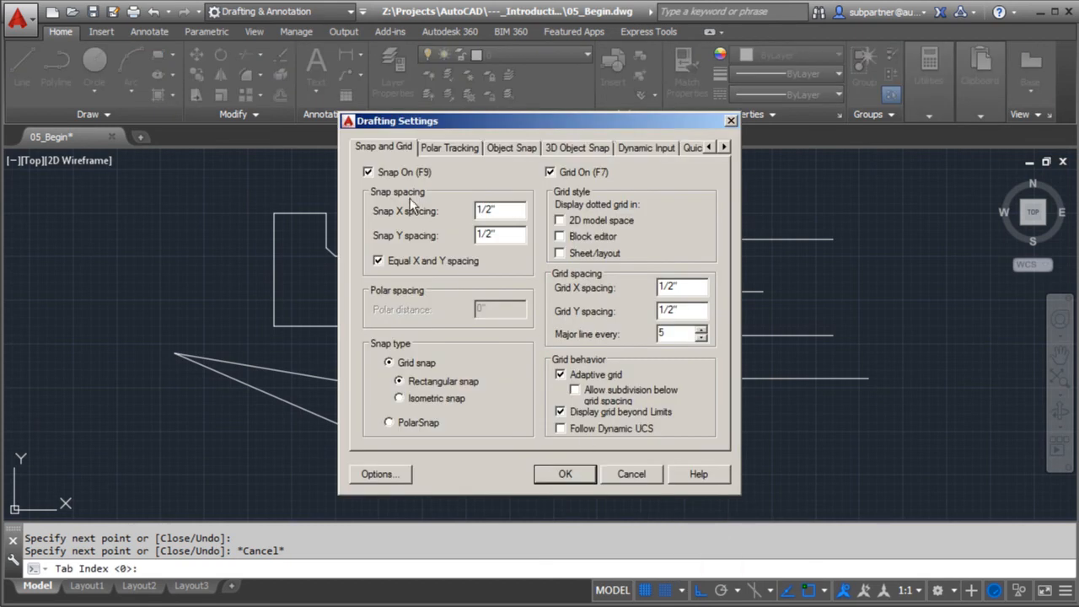
left_click(369, 172)
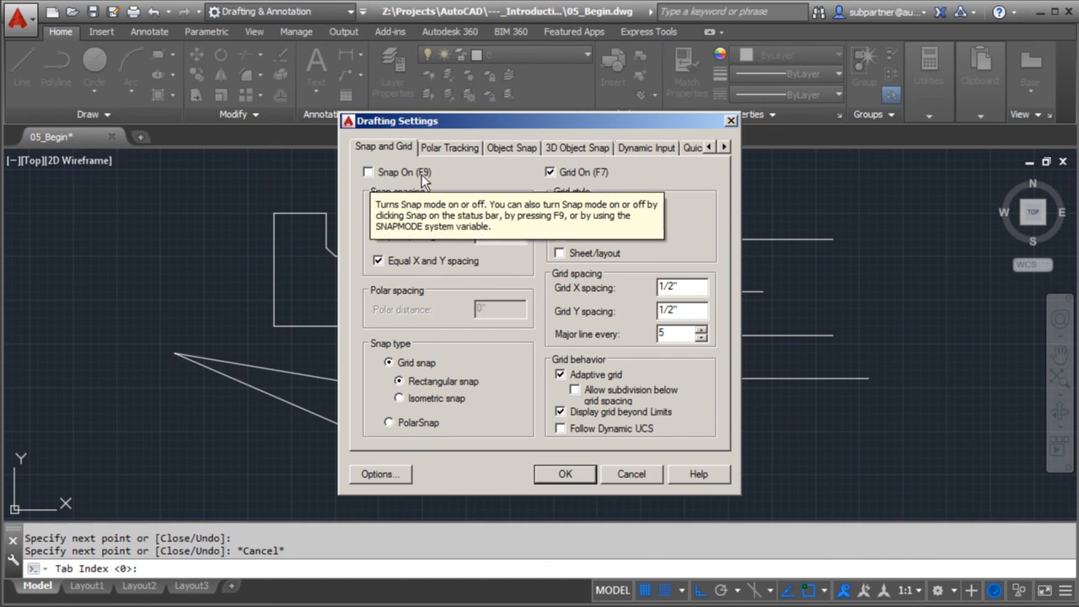
left_click(579, 469)
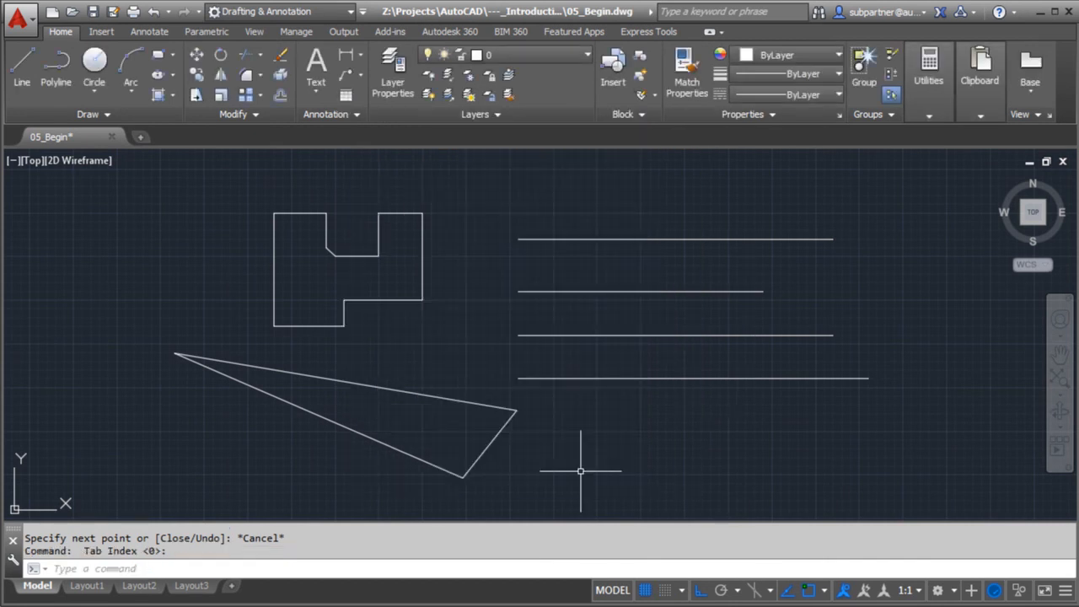
left_click(22, 67)
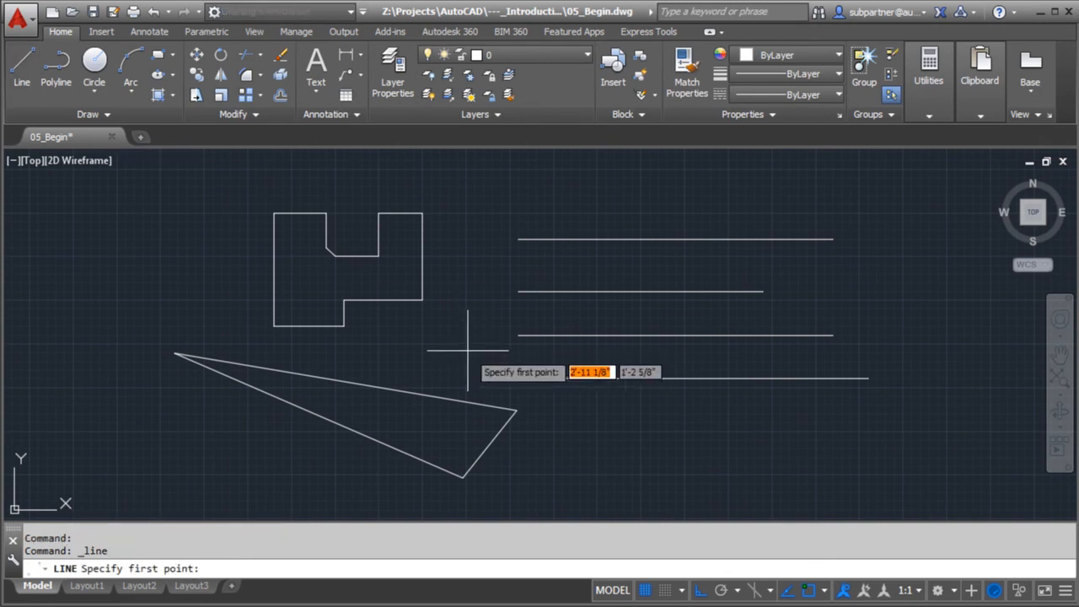
left_click(468, 346)
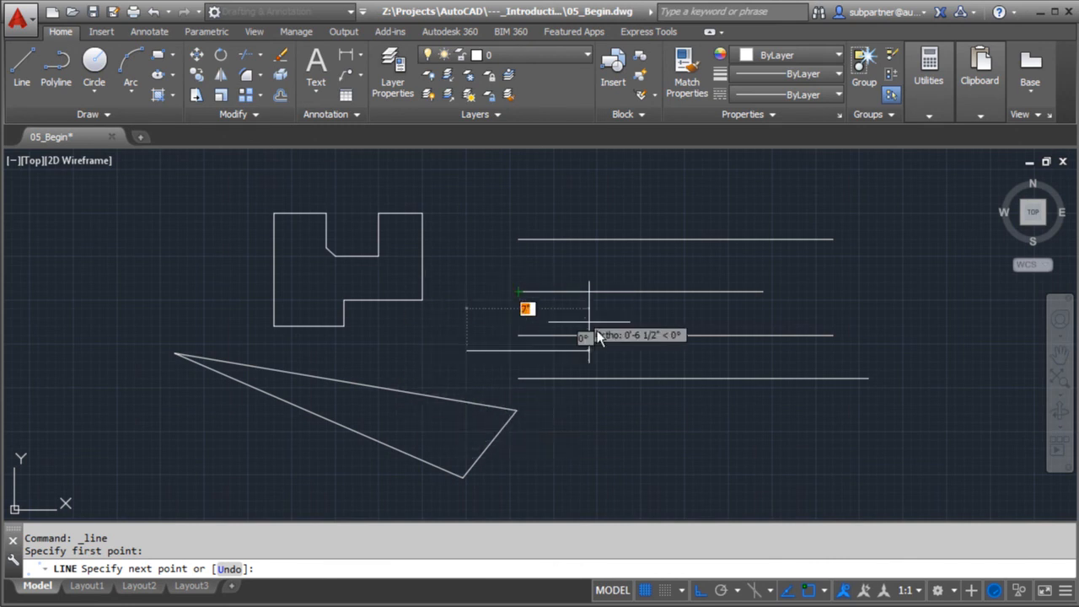
key("Escape")
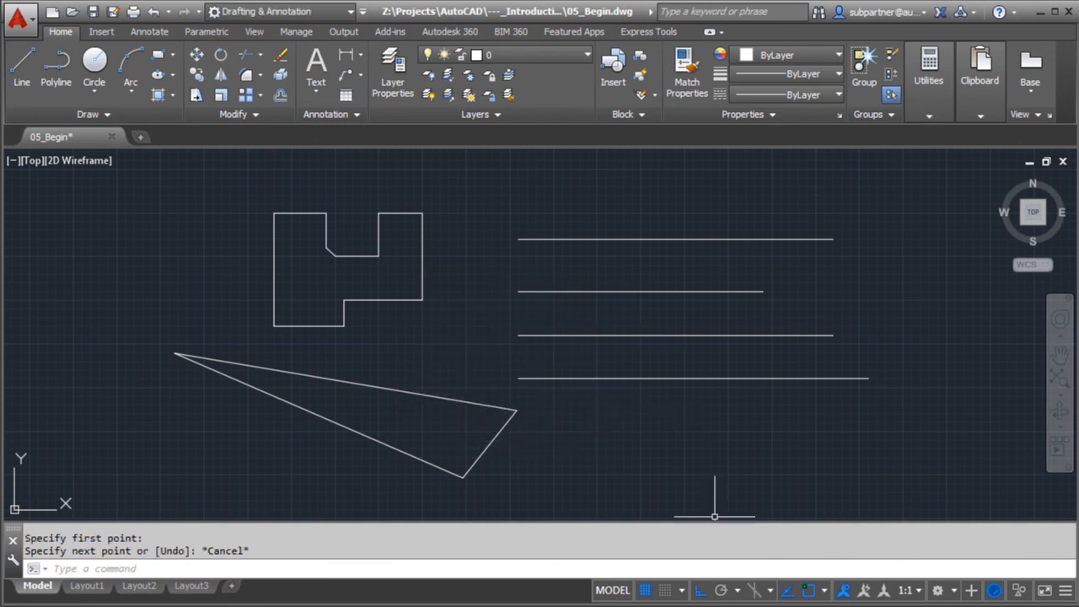
Turn off Ortho mode.
left_click(700, 590)
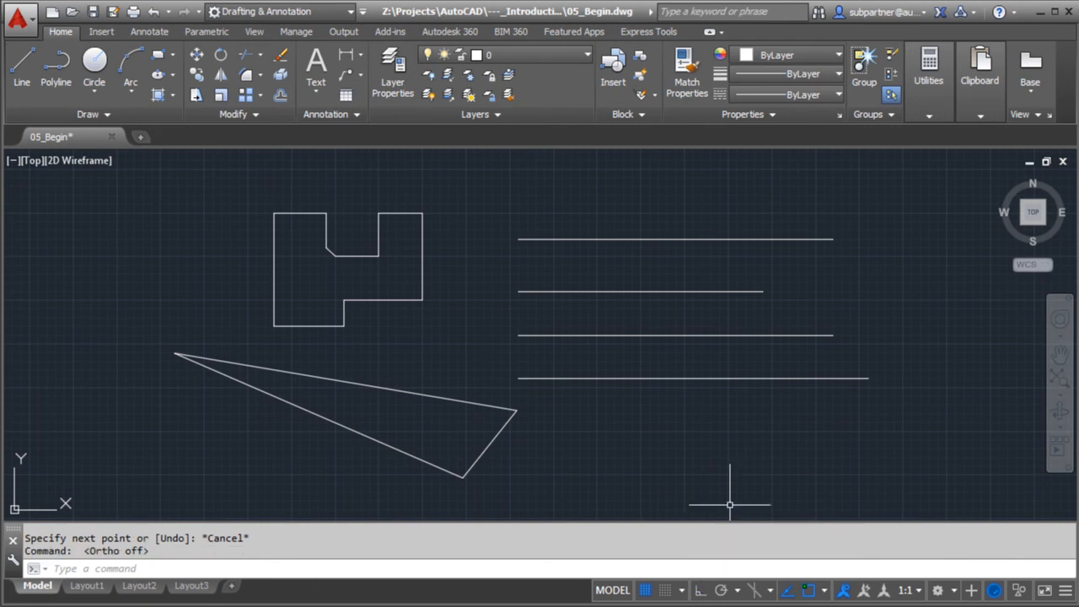
left_click(22, 67)
left_click(516, 411)
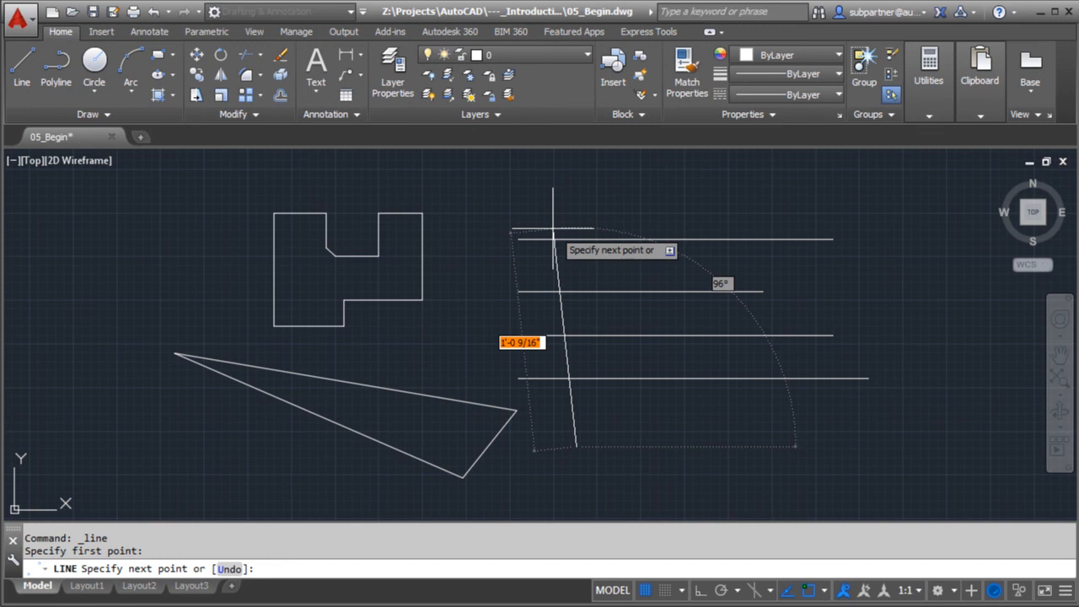
key("Escape")
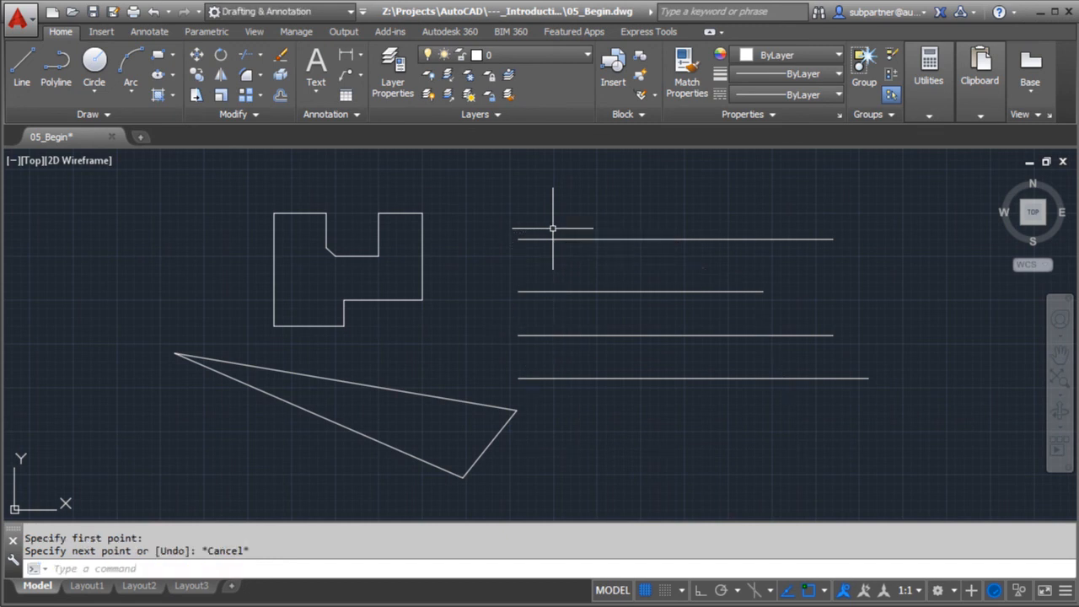
scroll(472, 350, "down", 3)
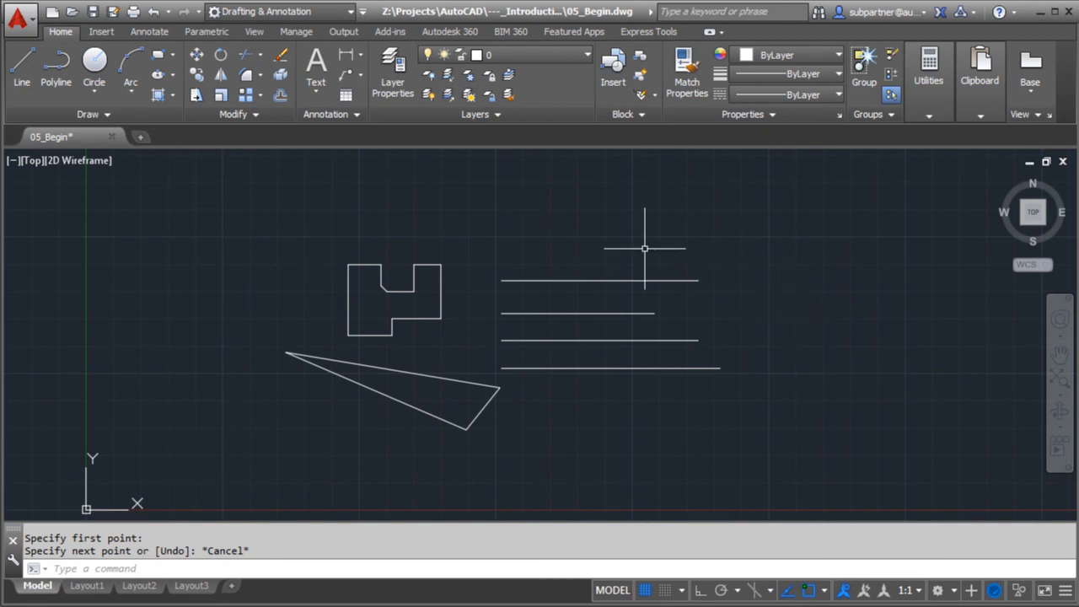
left_click(520, 281)
left_click(531, 313)
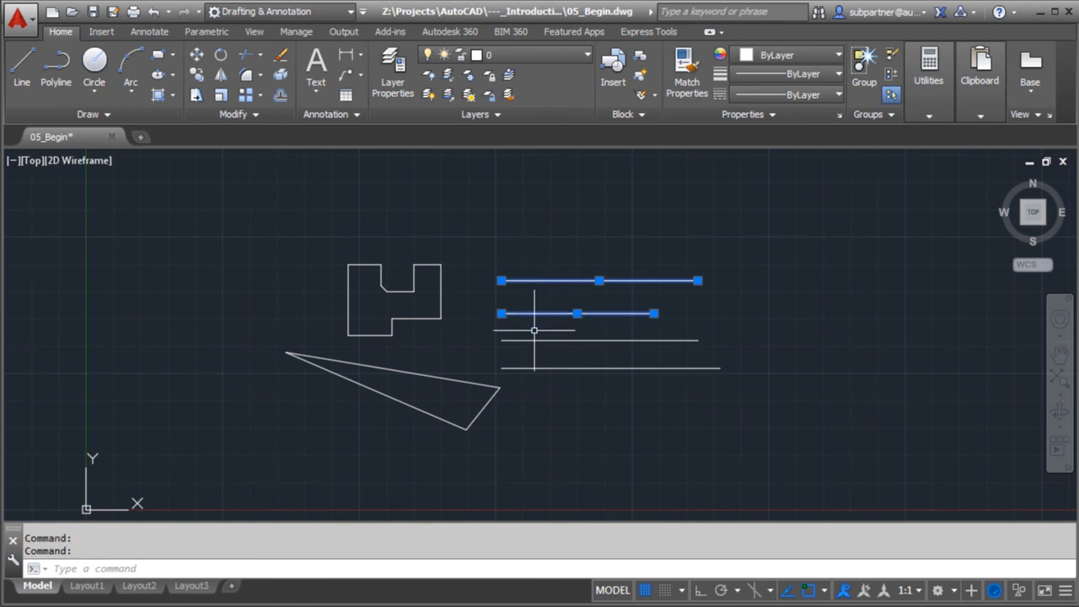
left_click(535, 341)
left_click(543, 366)
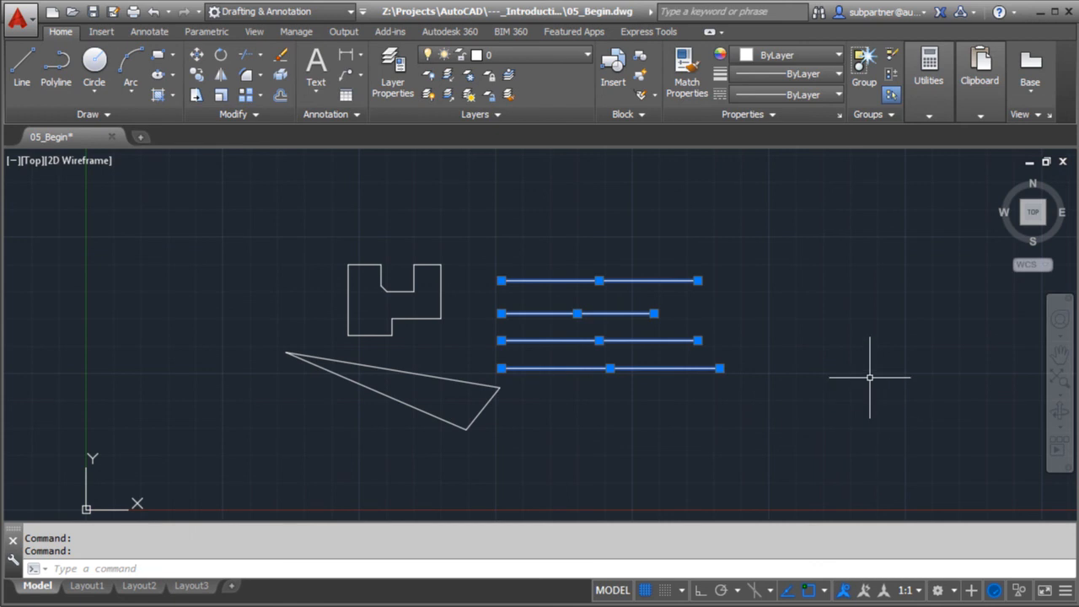
key("Escape")
Erase the four horizontal lines beside the notched outline and the triangle.
left_click(683, 280)
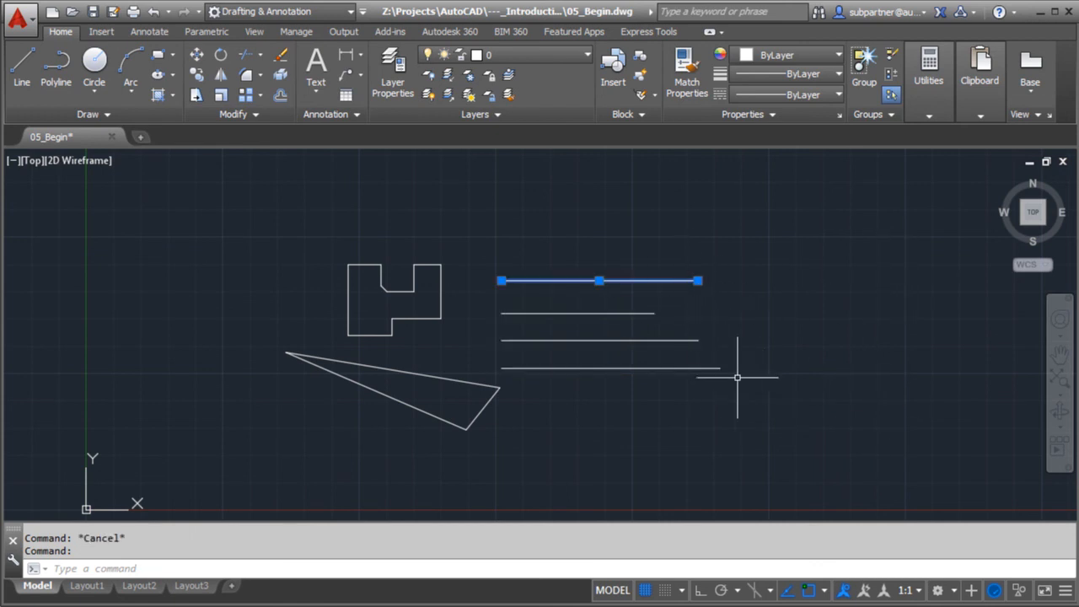
left_click(654, 314)
left_click(692, 341)
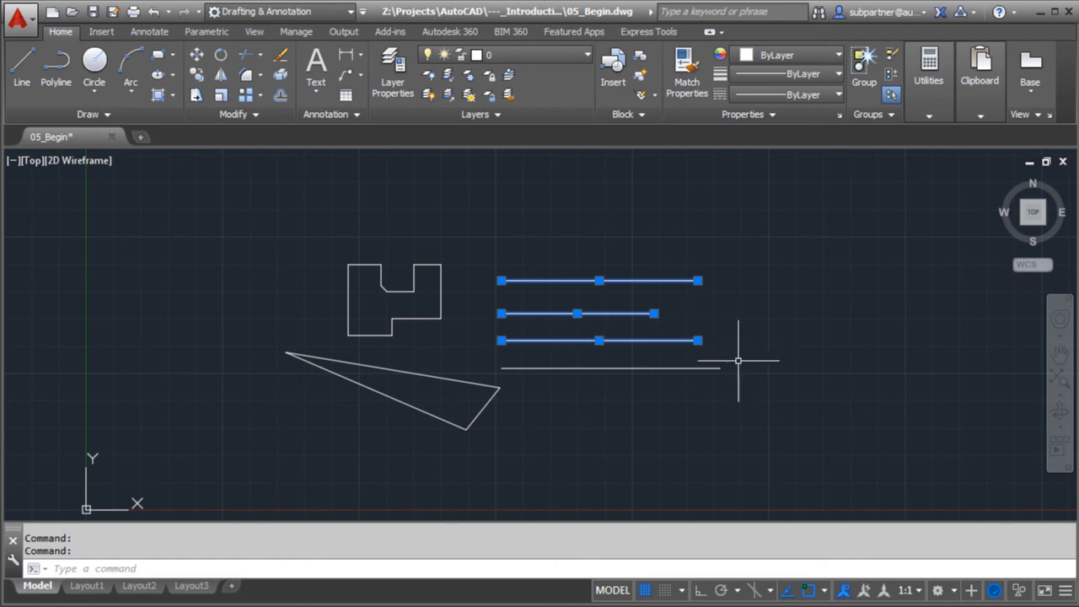
left_click(715, 367)
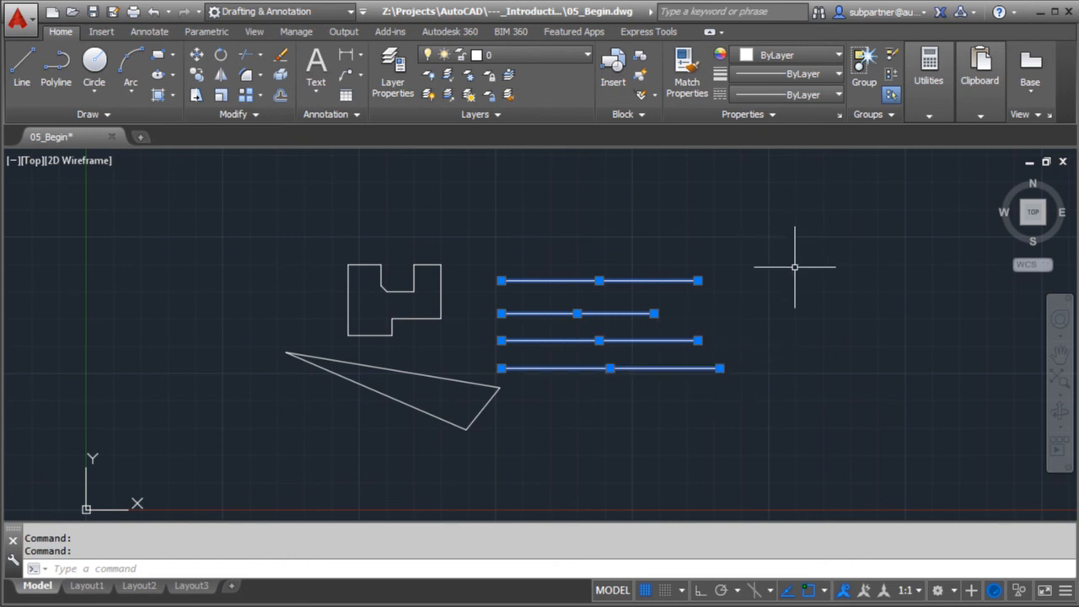
left_click(672, 279, "shift")
left_click(677, 280)
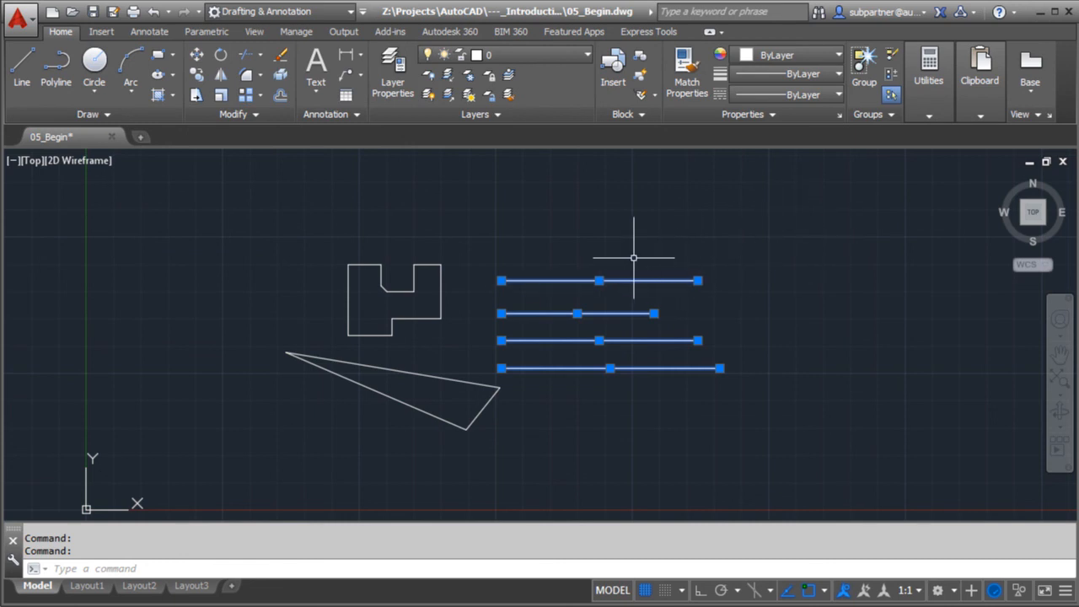
mouse_move(644, 280)
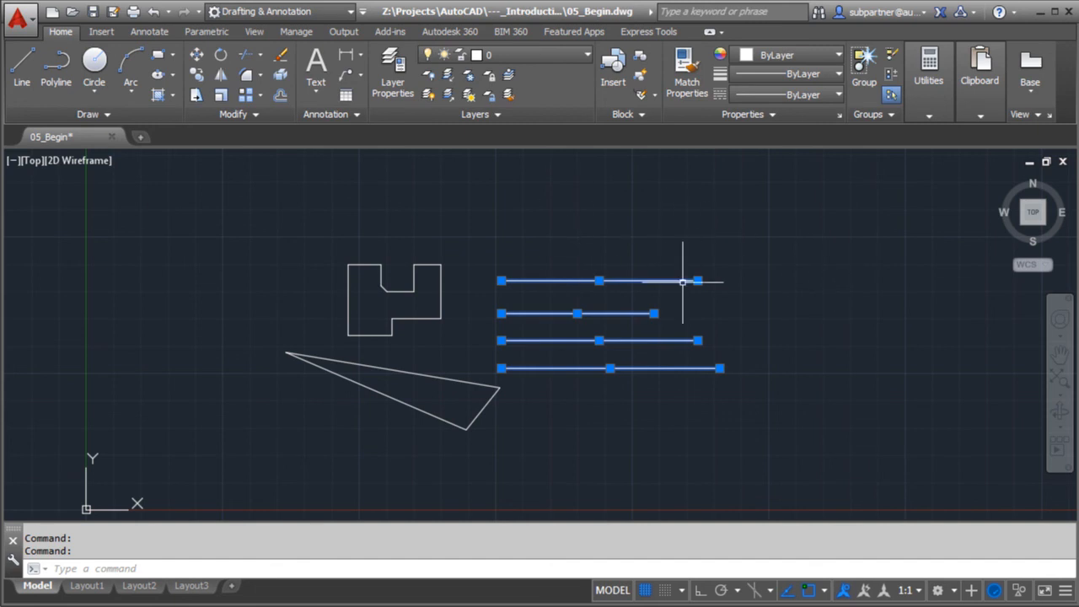
left_click(281, 57)
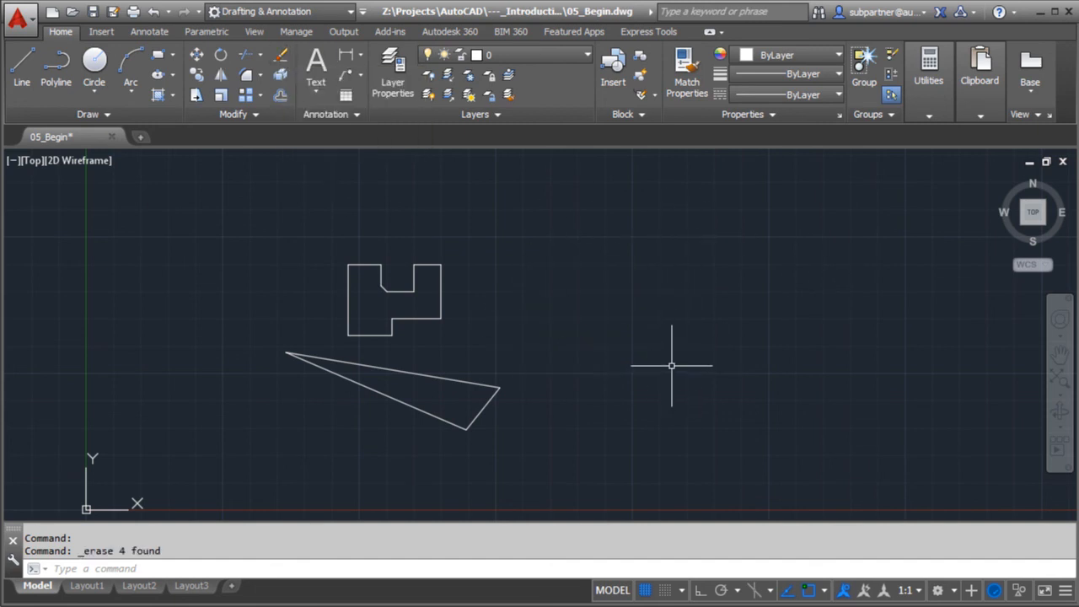
Repeat the Erase command on the three sides of the triangle.
right_click(602, 272)
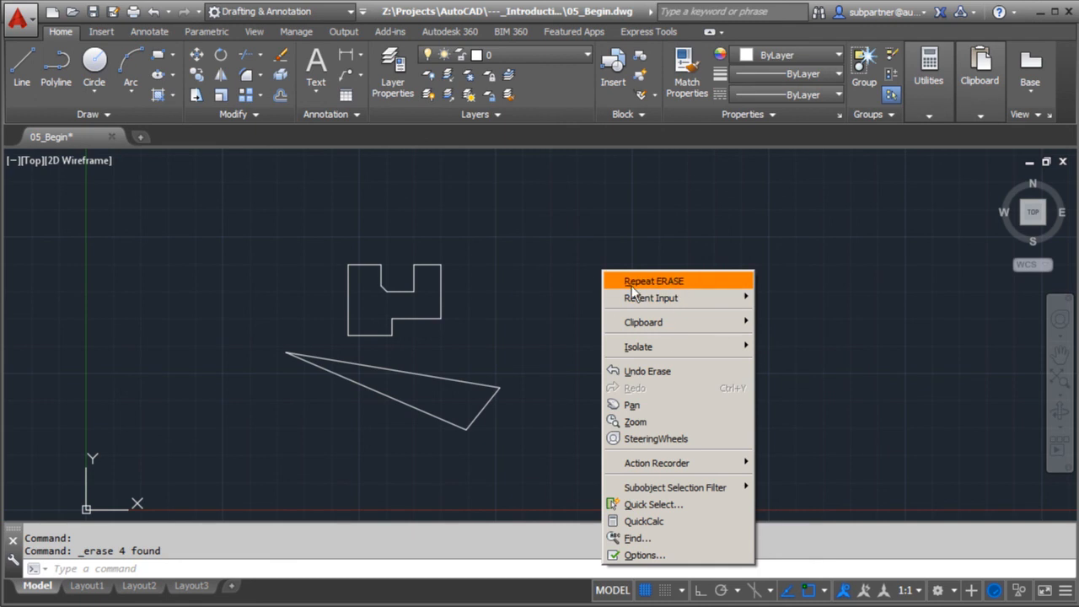
left_click(664, 284)
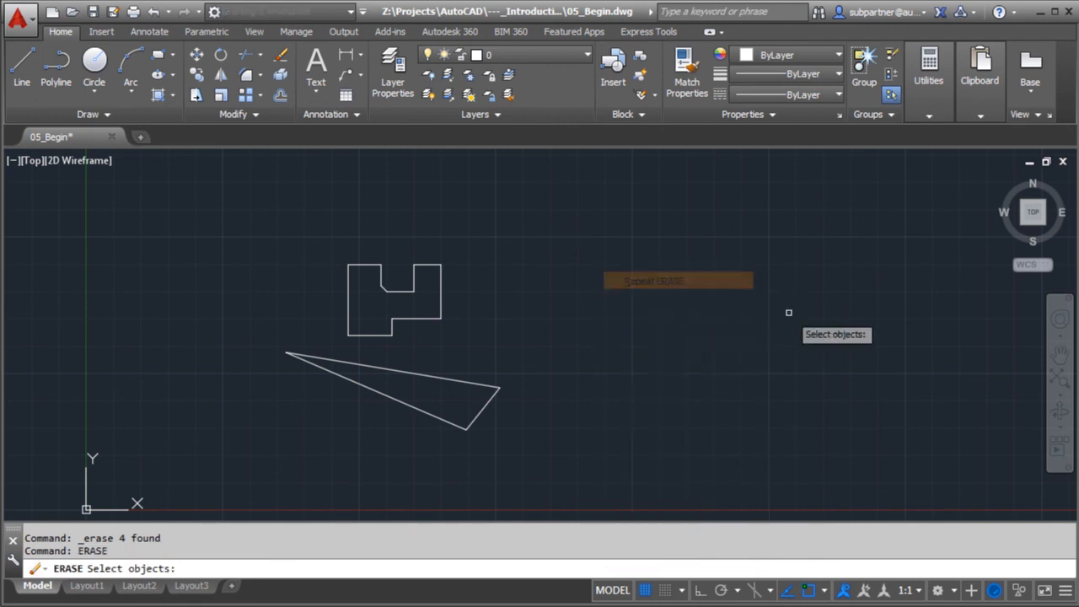
left_click(494, 387)
left_click(485, 408)
left_click(444, 419)
key("Return")
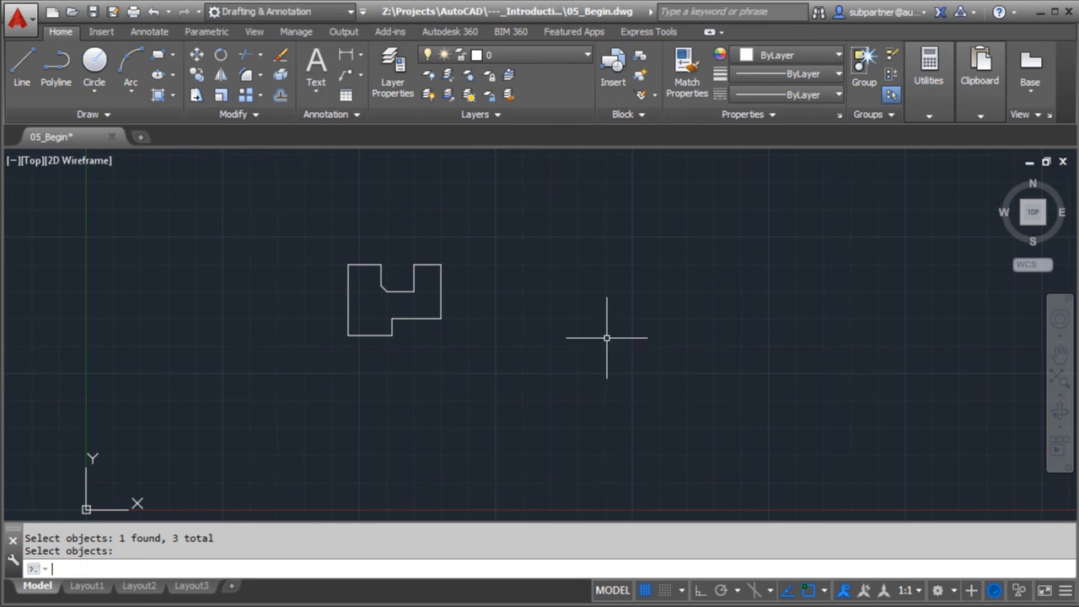
right_click(574, 288)
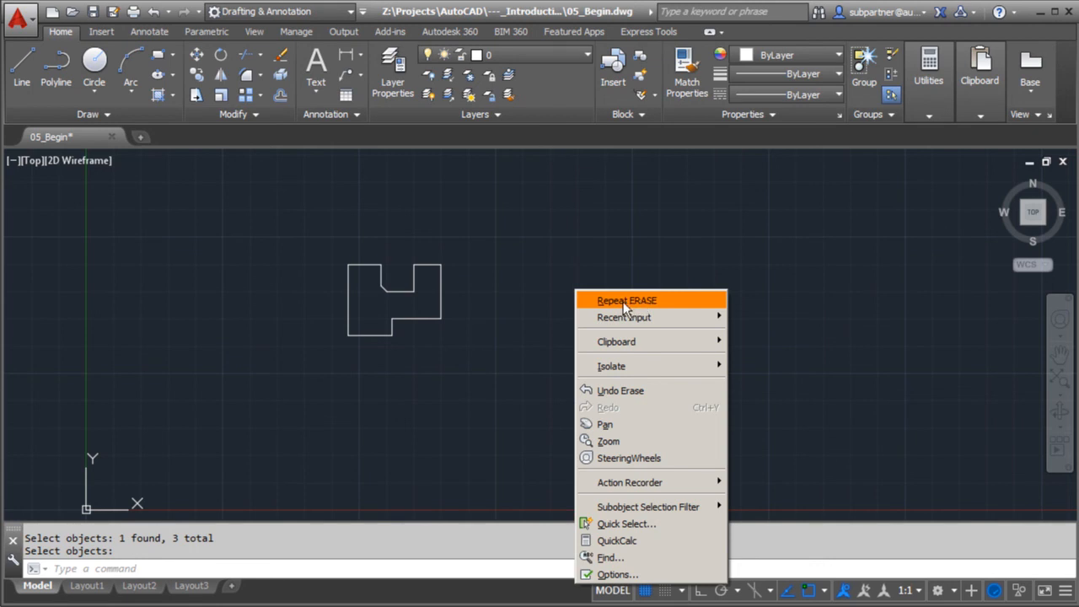
left_click(686, 276)
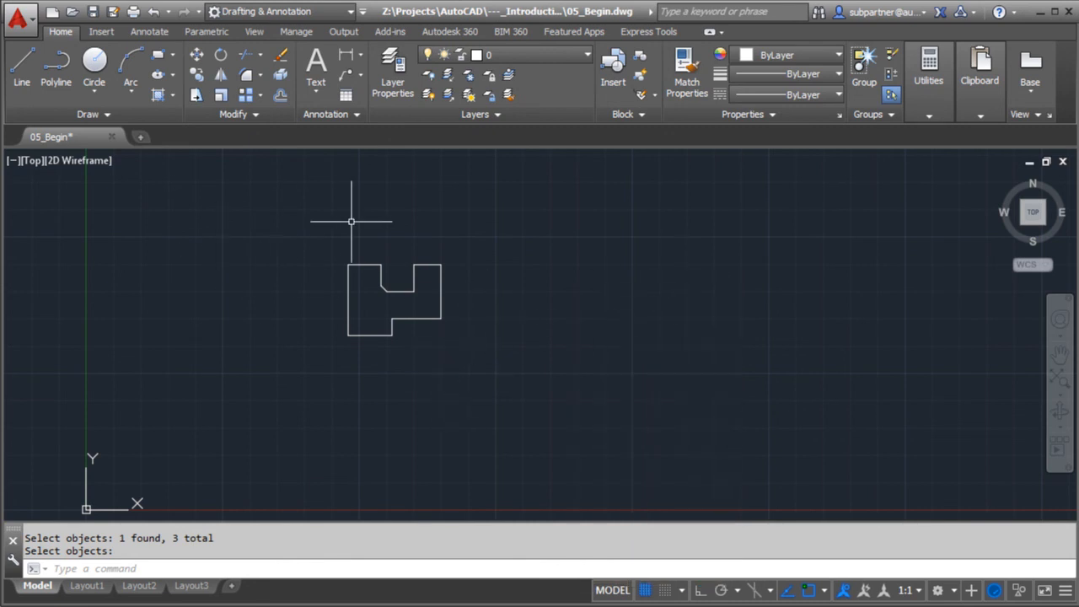